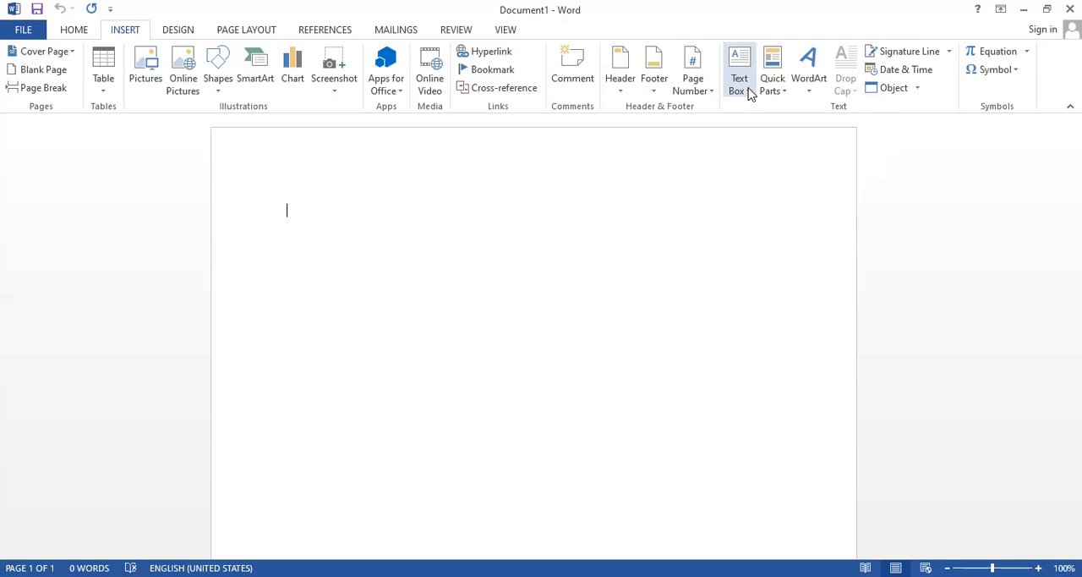
# Draw a right brace shape about 1.3" high and 0.87" wide in the upper middle of the page.
pyautogui.click(219, 89)
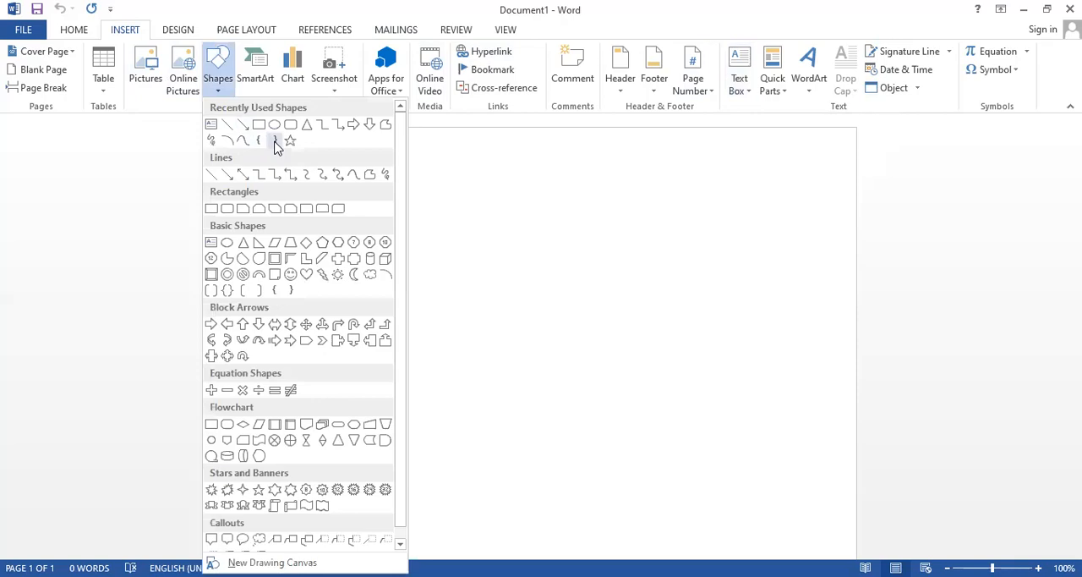
pyautogui.click(274, 144)
pyautogui.moveTo(396, 230)
pyautogui.mouseDown()
pyautogui.moveTo(400, 343)
pyautogui.moveTo(471, 327)
pyautogui.mouseUp()
pyautogui.click(490, 377)
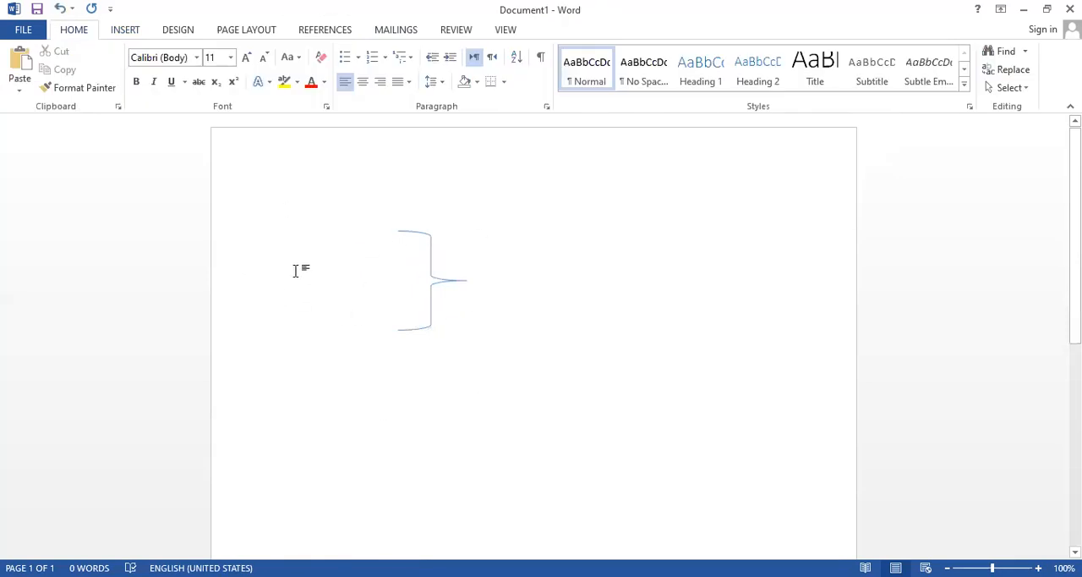
# Draw a multiplication sign equation shape about 1.01" high and 0.75" wide just left of the brace.
pyautogui.click(125, 30)
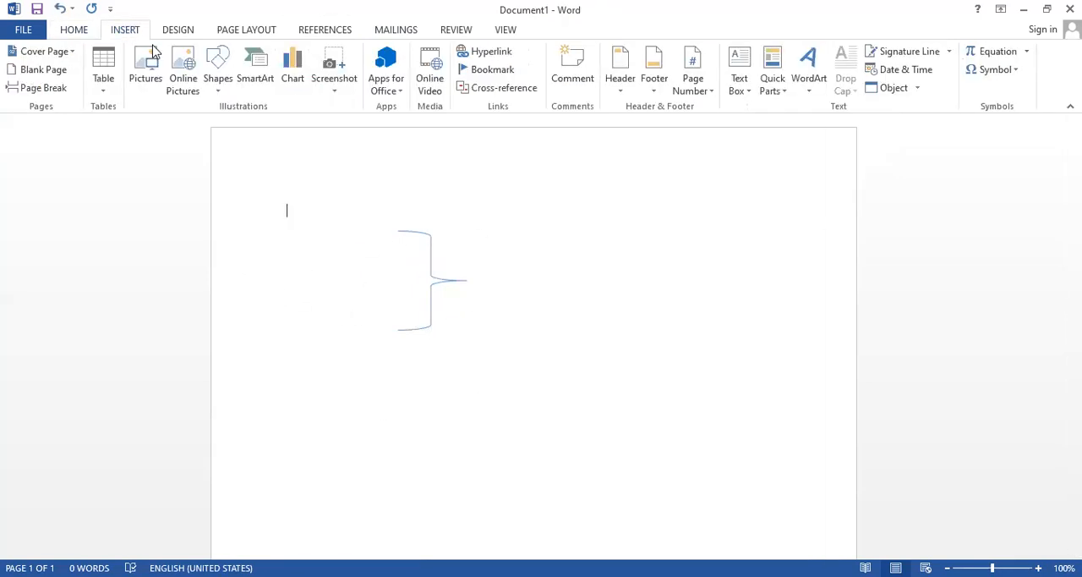
pyautogui.click(148, 79)
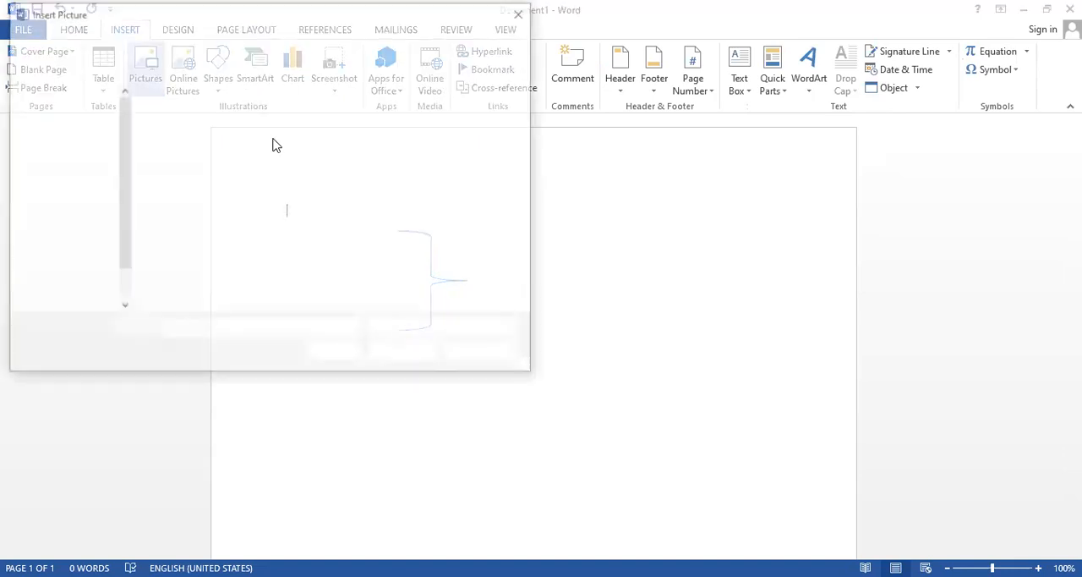
pyautogui.click(524, 12)
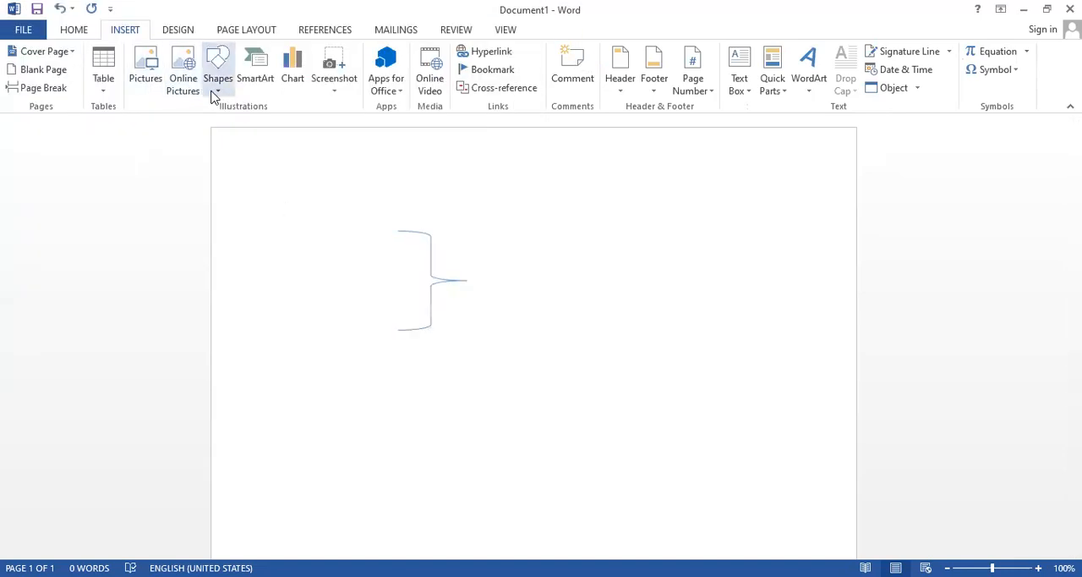
pyautogui.click(220, 95)
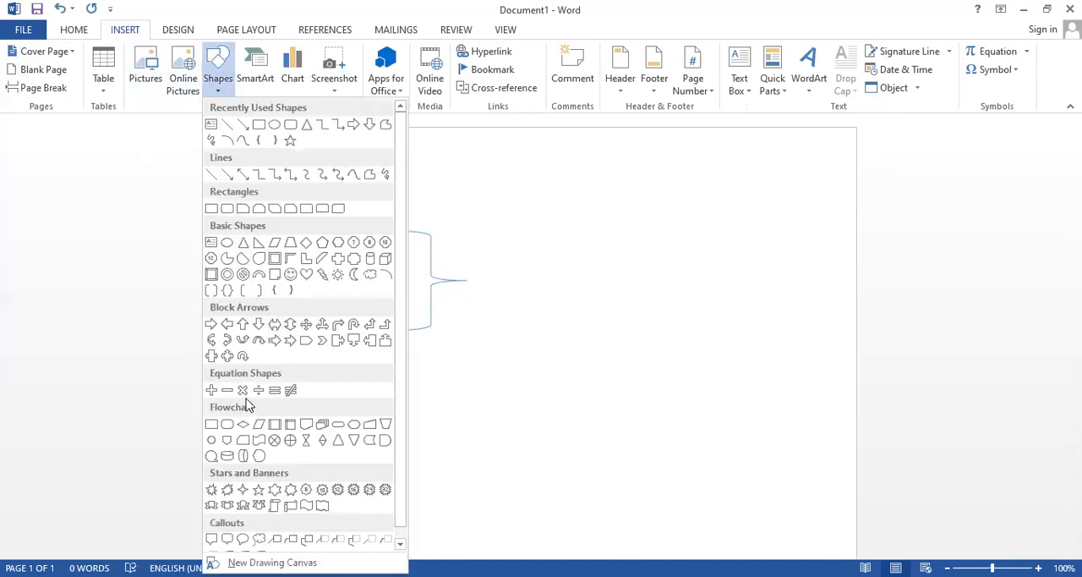
pyautogui.click(243, 390)
pyautogui.moveTo(372, 255)
pyautogui.mouseDown()
pyautogui.moveTo(316, 288)
pyautogui.moveTo(313, 331)
pyautogui.mouseUp()
pyautogui.click(437, 350)
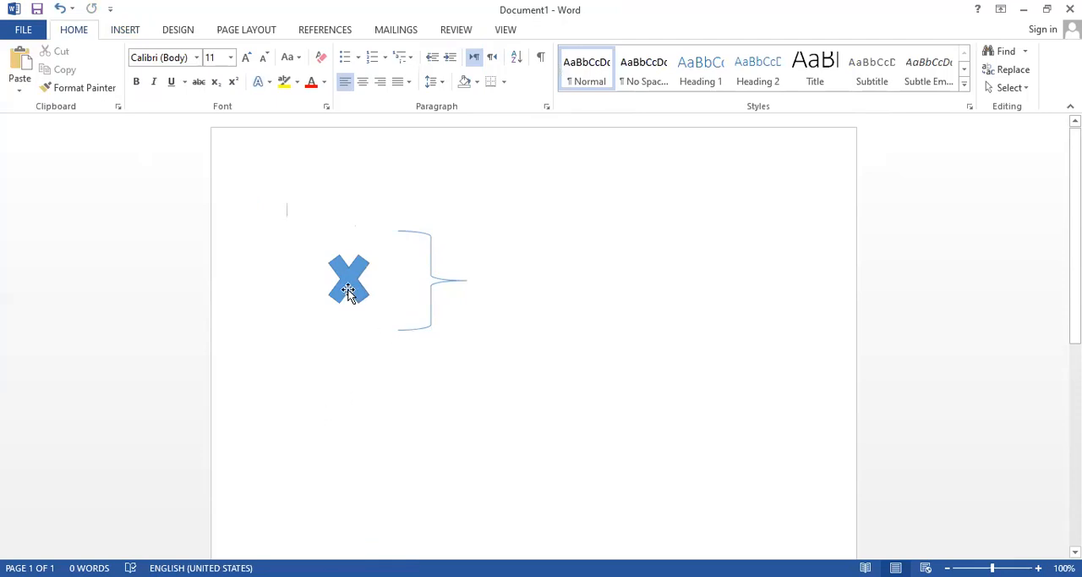
# Duplicate the multiplication sign and brace together and place the copy beside the originals, on the right half of the page.
pyautogui.click(391, 290)
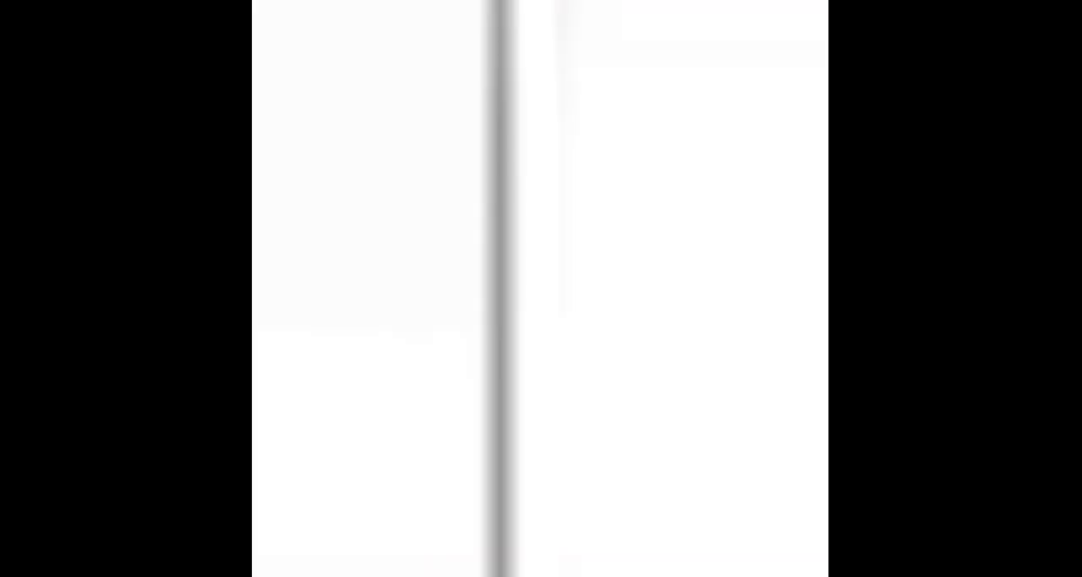
pyautogui.keyDown('shift'); pyautogui.click(429, 306); pyautogui.keyUp('shift')
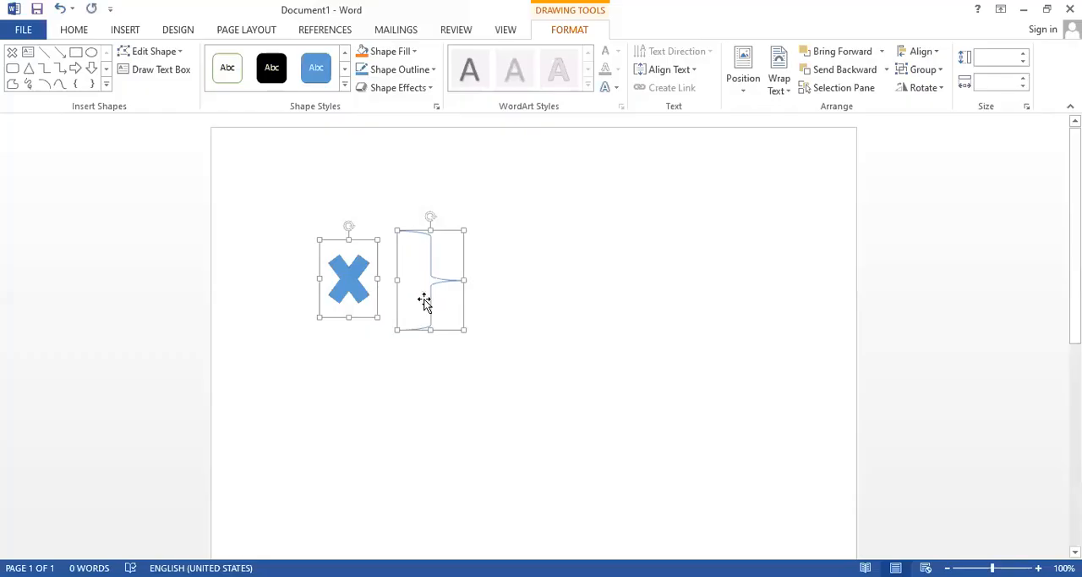
pyautogui.click(549, 412)
pyautogui.hotkey('ctrl', 'v')
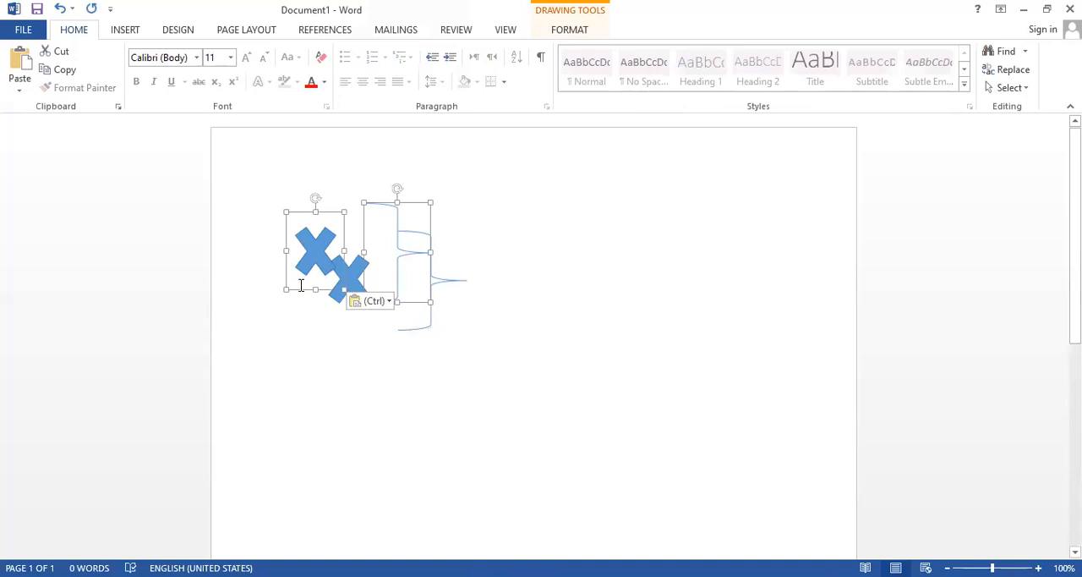
pyautogui.moveTo(301, 292); pyautogui.dragTo(560, 315)
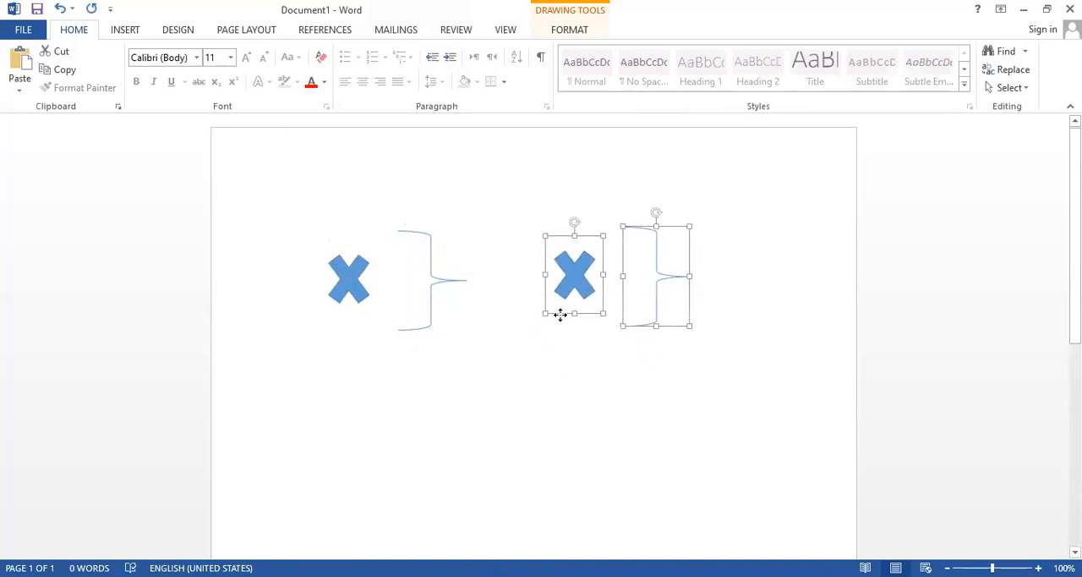
# Paste another copy of the multiplication sign and brace and place it centred below the two existing pairs.
pyautogui.hotkey('ctrl', 'v')
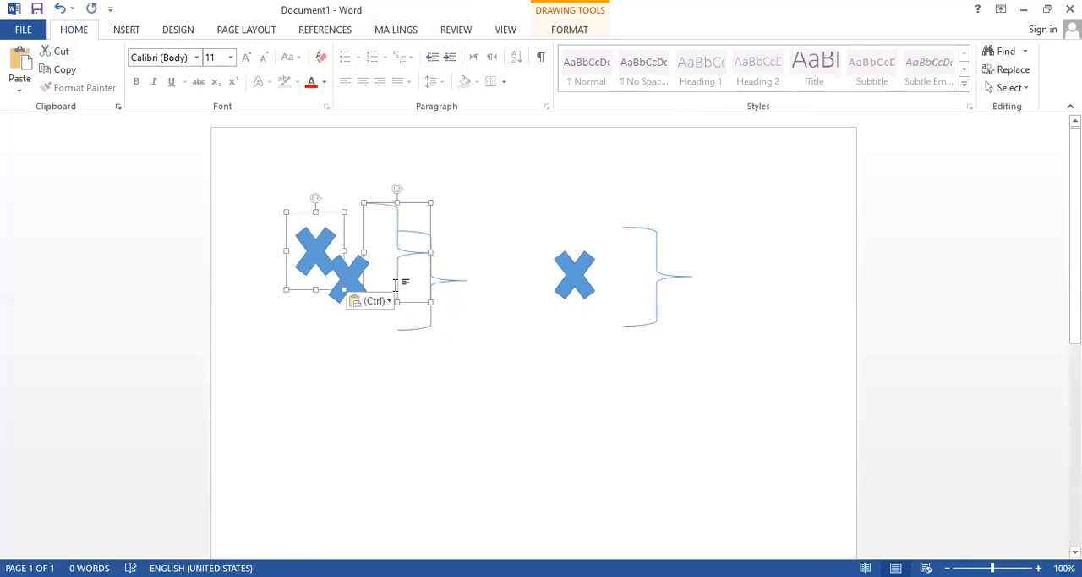
pyautogui.moveTo(292, 291); pyautogui.dragTo(440, 436)
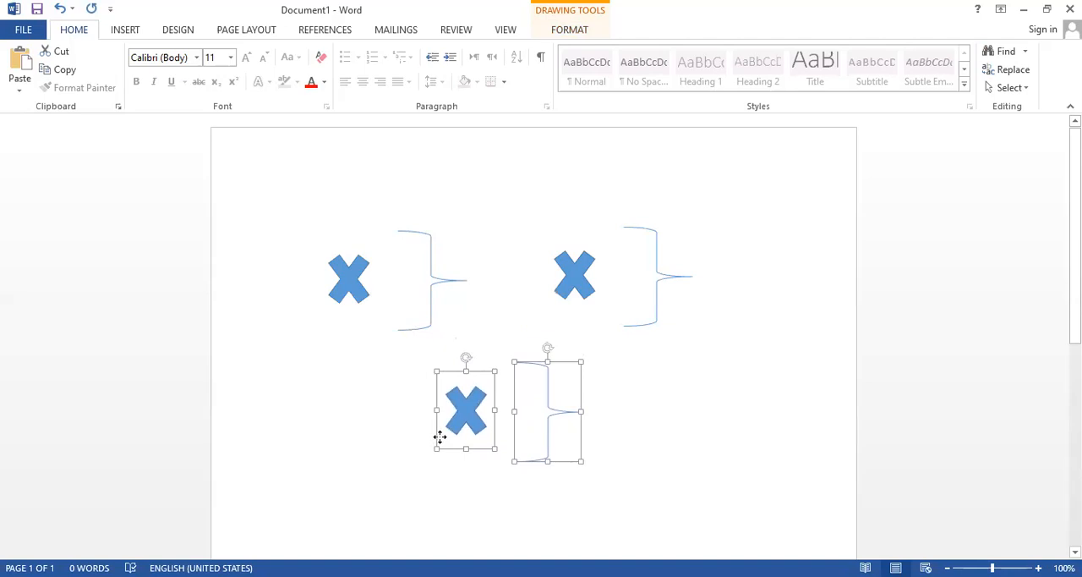
pyautogui.click(785, 430)
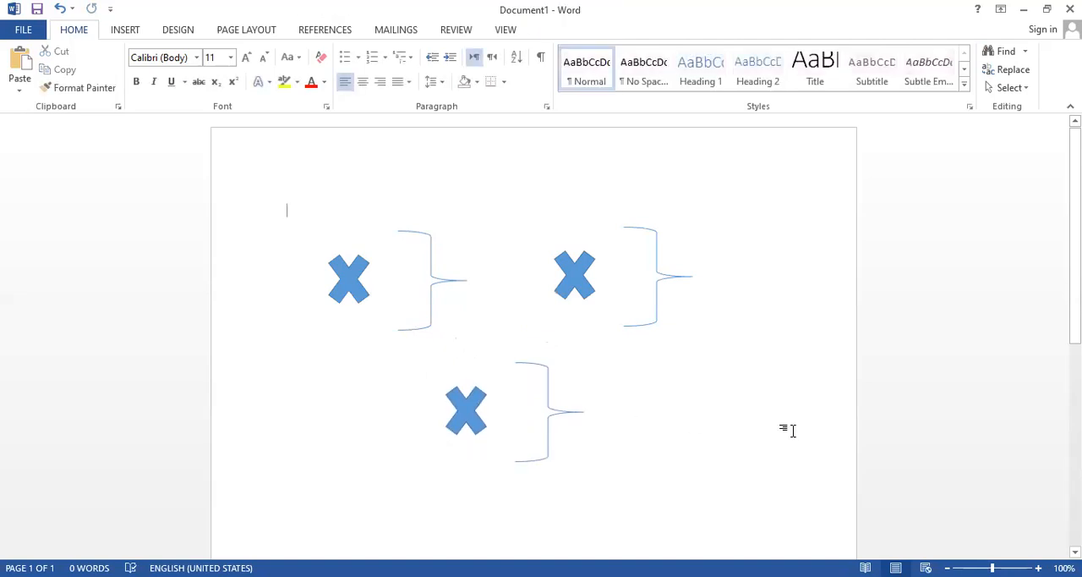
# Replace the multiplication sign in the upper-right pair with a plus sign shape about 0.89" high and 1.14" wide.
pyautogui.click(573, 269)
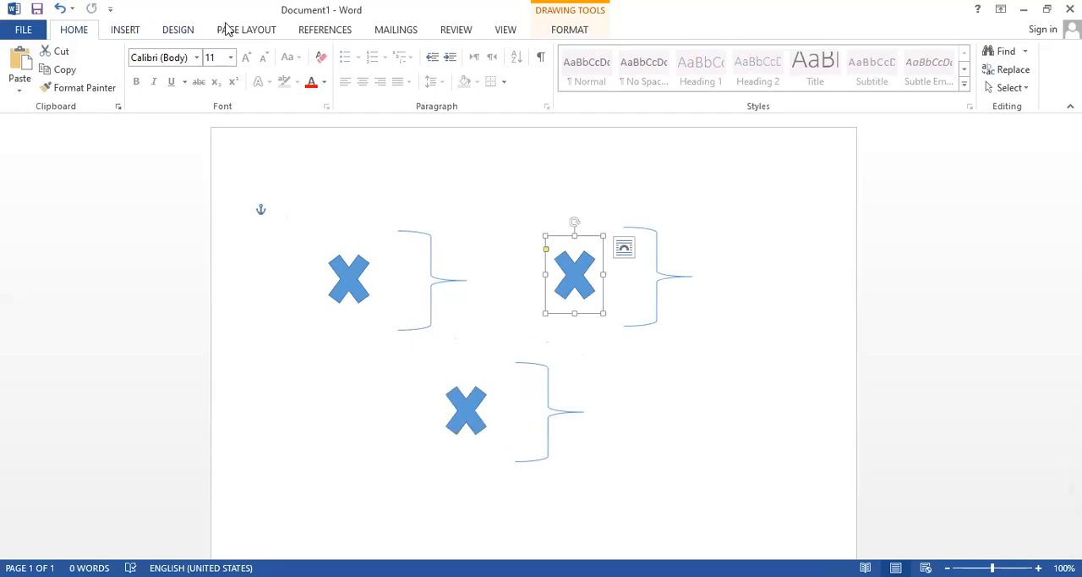
pyautogui.click(140, 33)
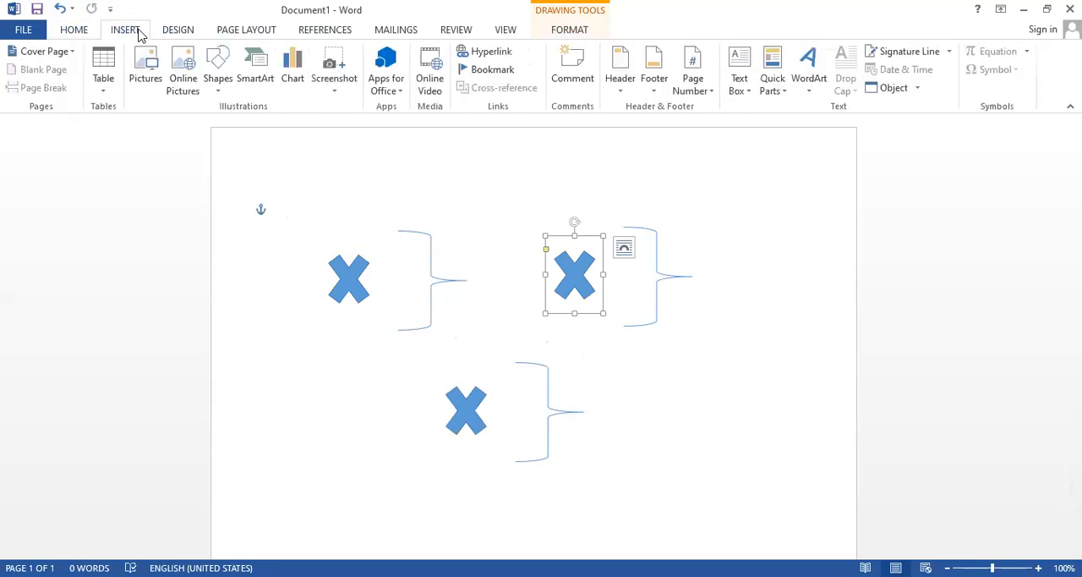
pyautogui.click(226, 94)
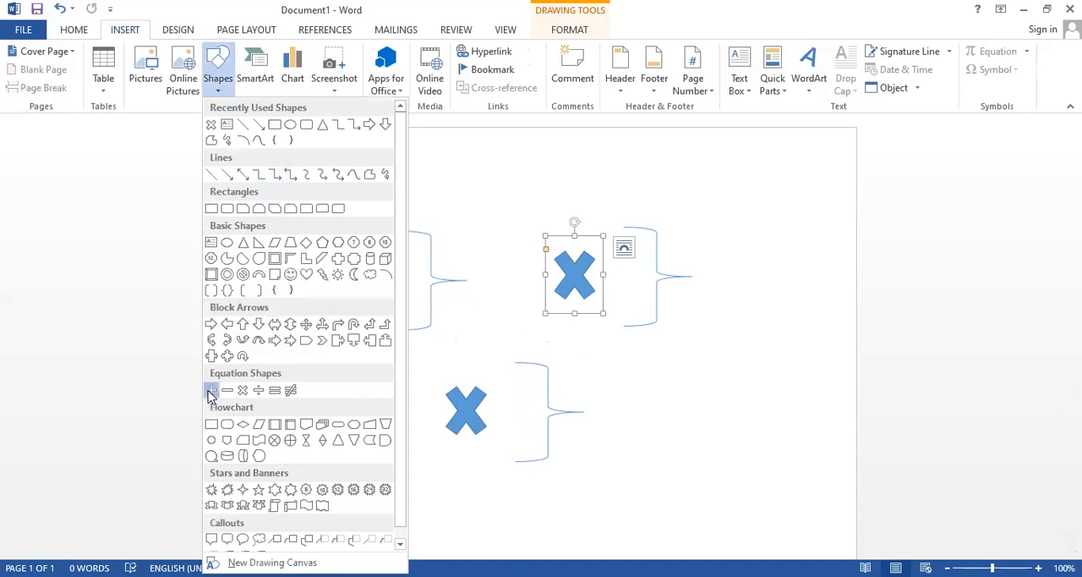
pyautogui.click(211, 390)
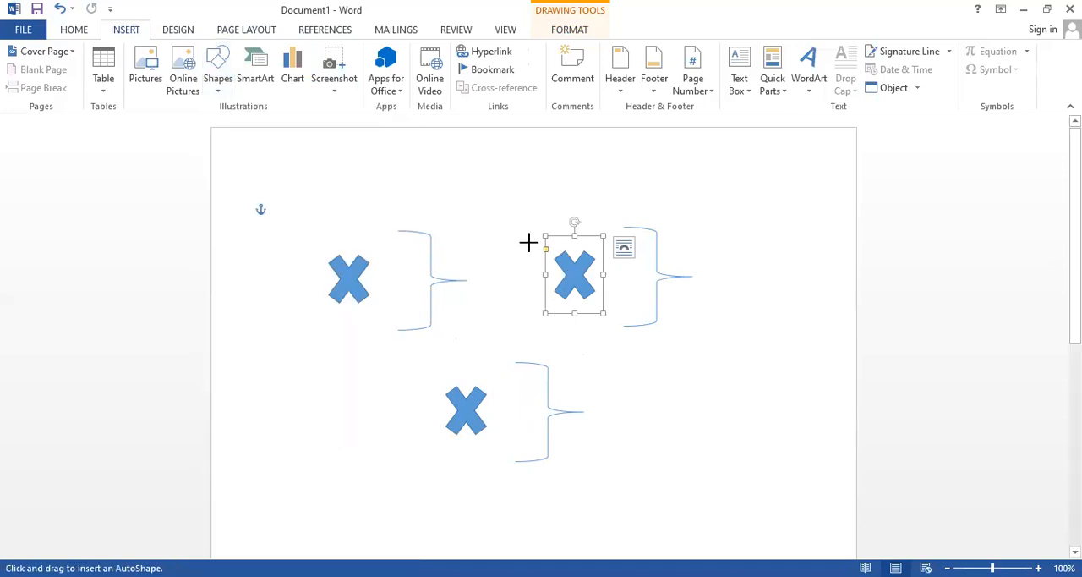
pyautogui.press('Delete')
pyautogui.moveTo(548, 252)
pyautogui.mouseDown()
pyautogui.moveTo(623, 300)
pyautogui.moveTo(580, 313)
pyautogui.mouseUp()
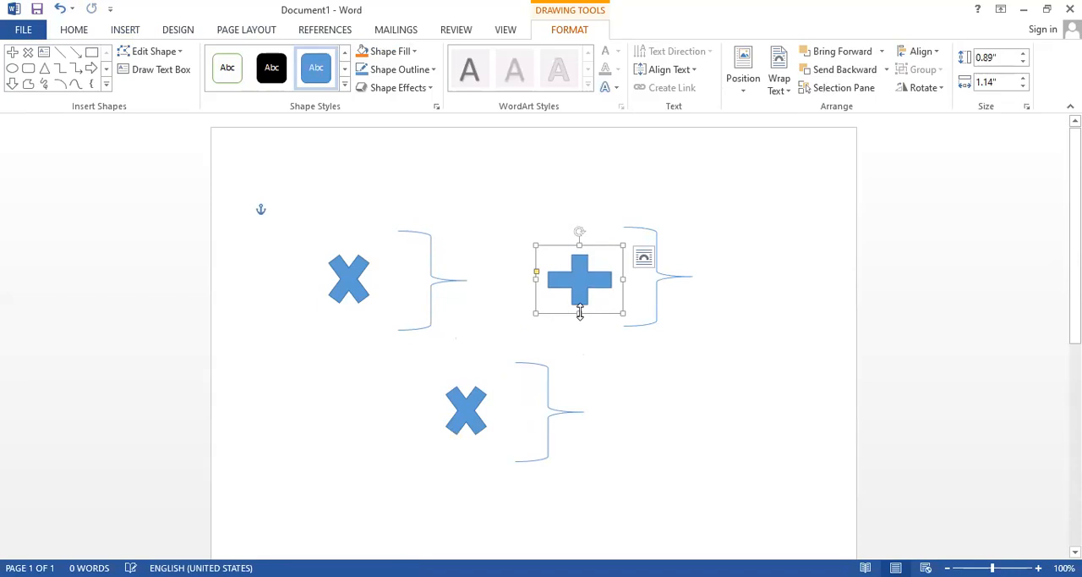
# Replace the multiplication sign in the lower pair with a division sign shape about 0.67" high and 1.45" wide.
pyautogui.click(453, 411)
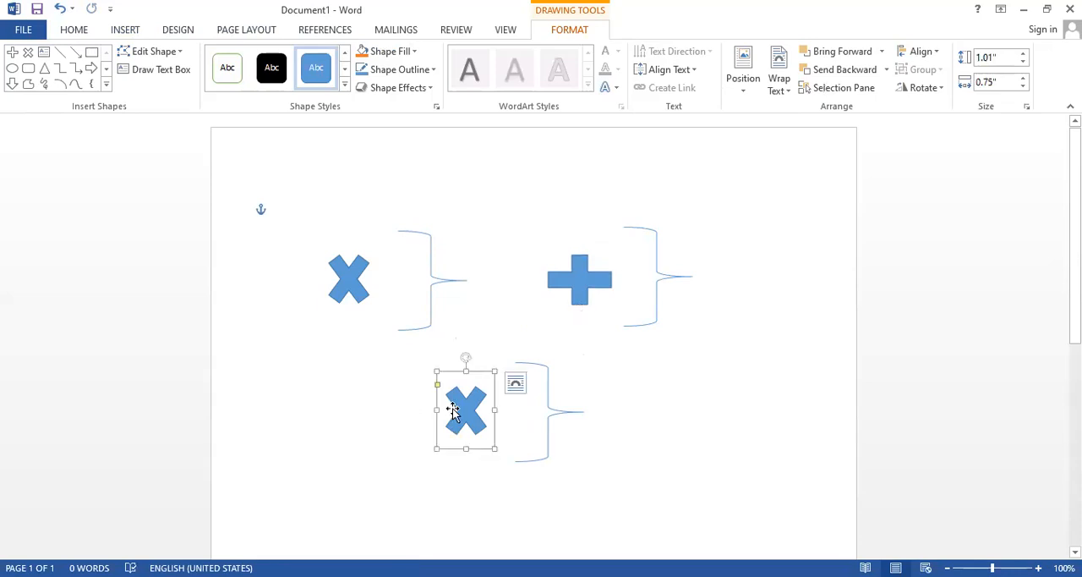
pyautogui.press('Delete')
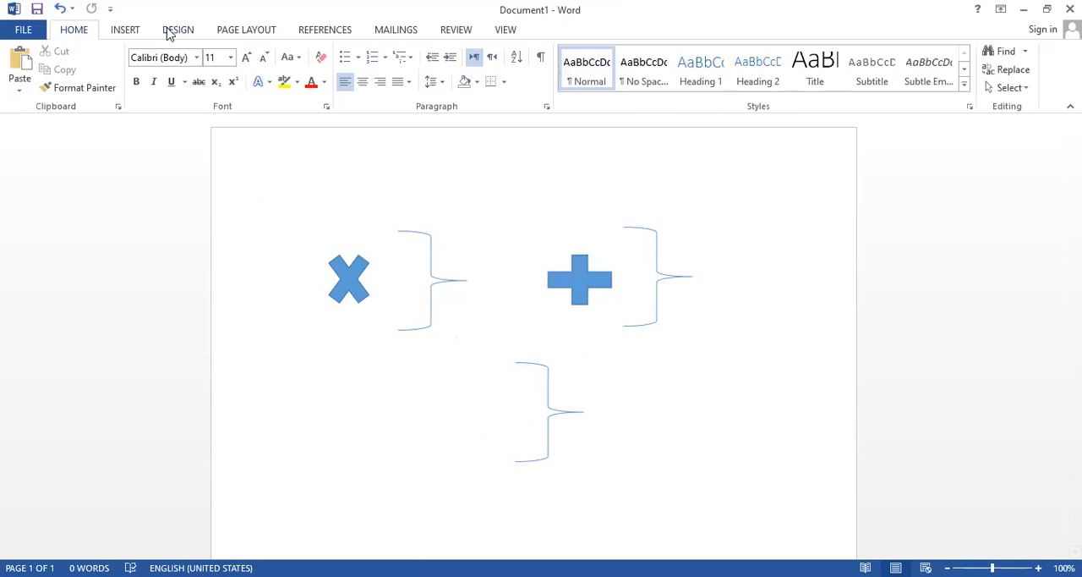
pyautogui.click(124, 32)
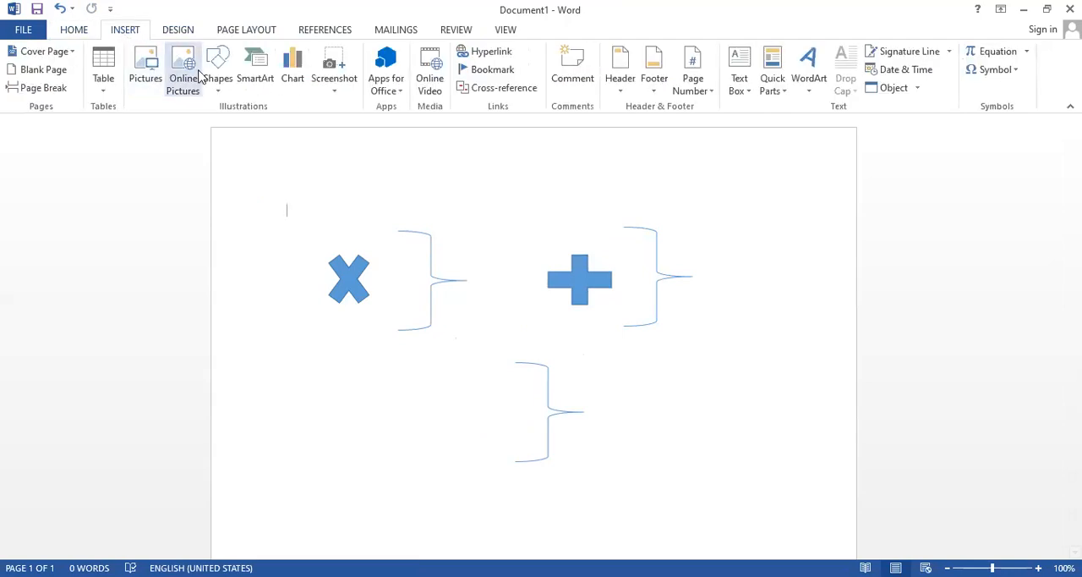
pyautogui.click(220, 93)
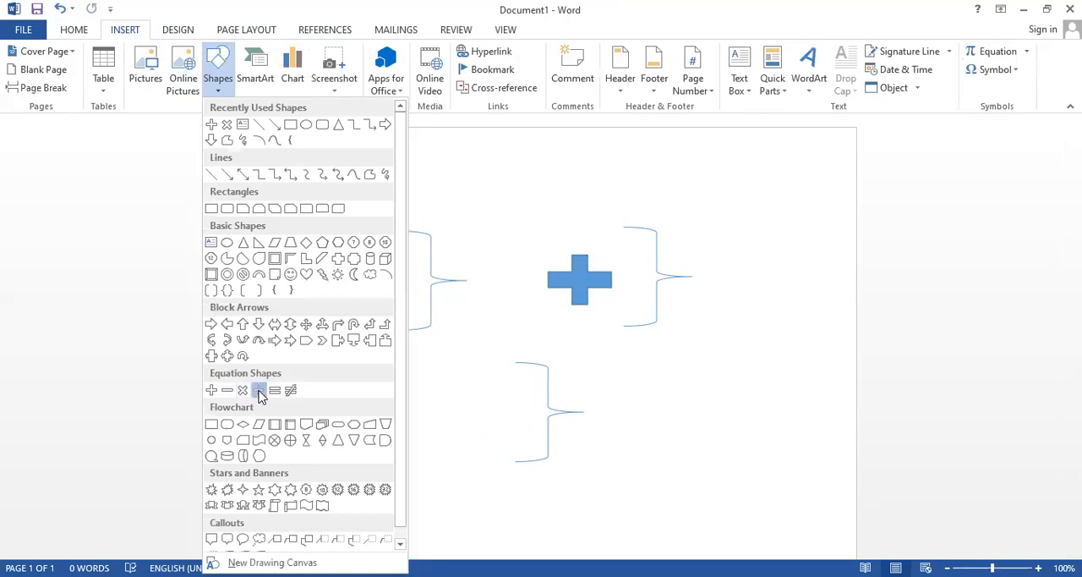
pyautogui.click(258, 392)
pyautogui.moveTo(420, 407)
pyautogui.mouseDown()
pyautogui.moveTo(491, 436)
pyautogui.moveTo(492, 422)
pyautogui.mouseUp()
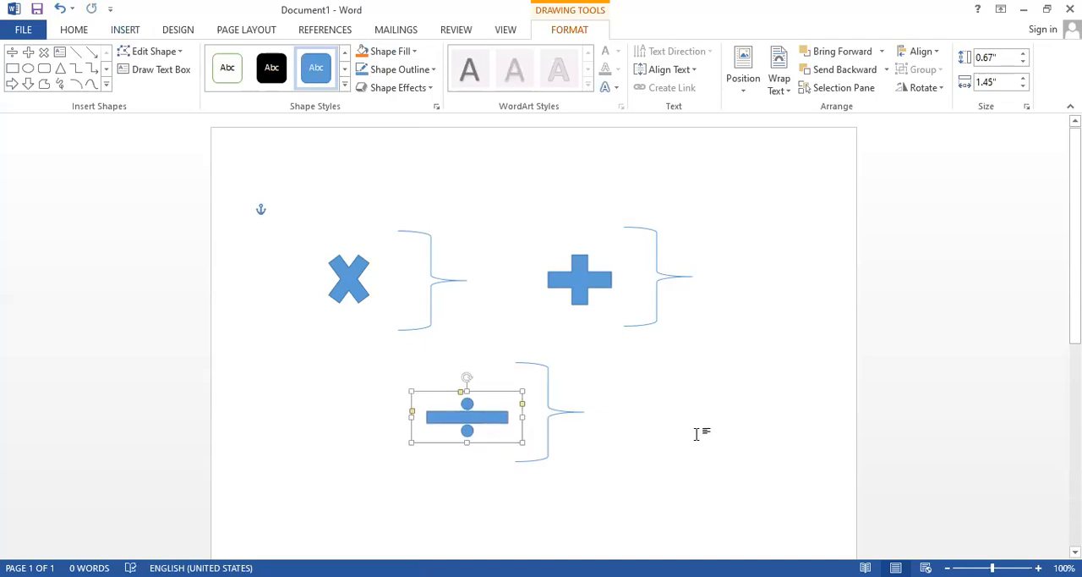
pyautogui.click(696, 435)
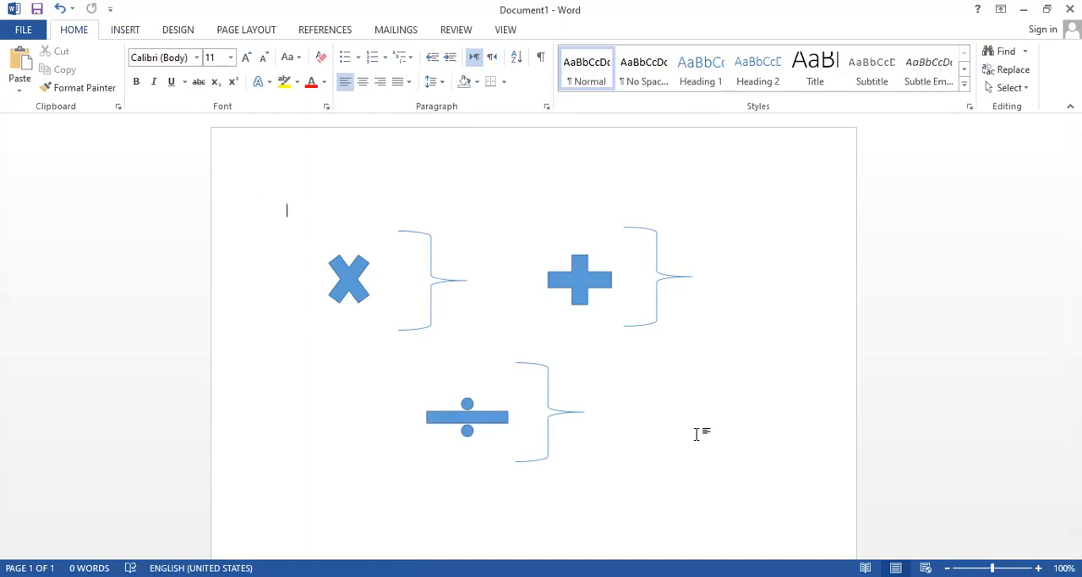
# Nudge the brace beside the multiplication sign to the left so that it sits close to the sign.
pyautogui.click(432, 305)
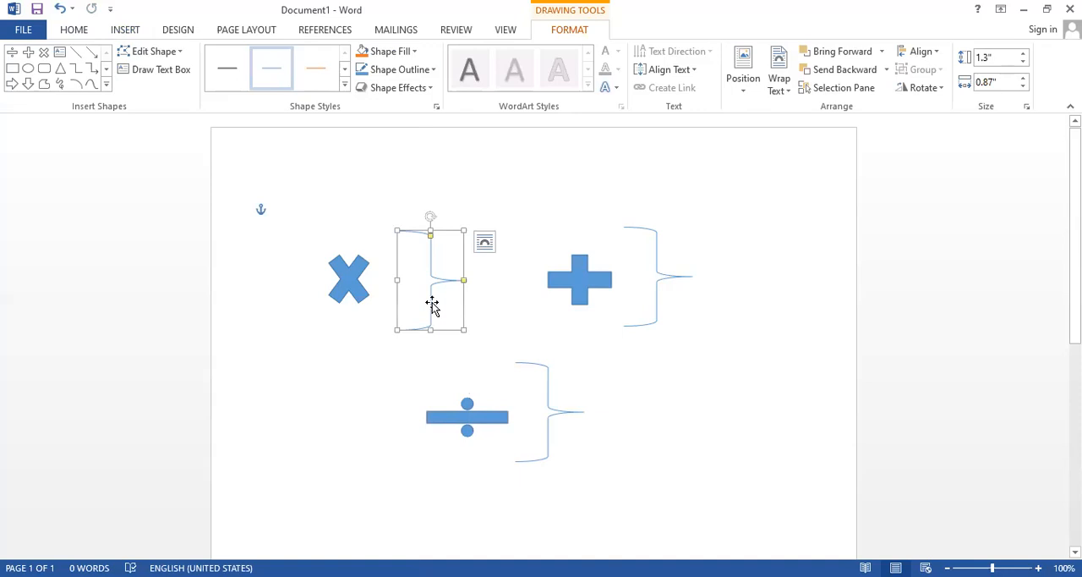
pyautogui.press('Left')
pyautogui.press('Left')
pyautogui.press('Left')
pyautogui.press('Left')
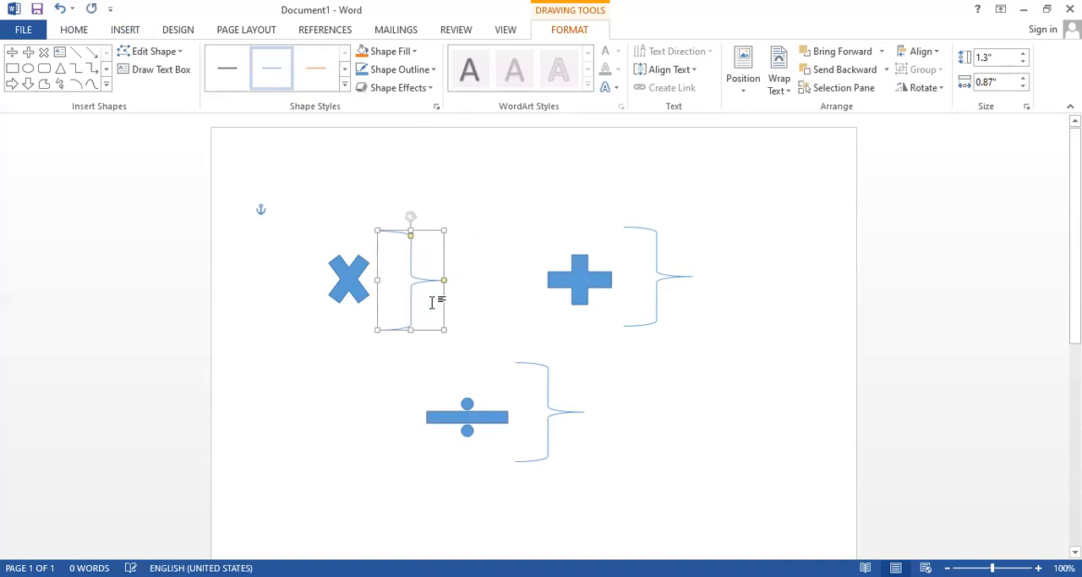
pyautogui.press('Left')
pyautogui.press('Left')
pyautogui.click(468, 310)
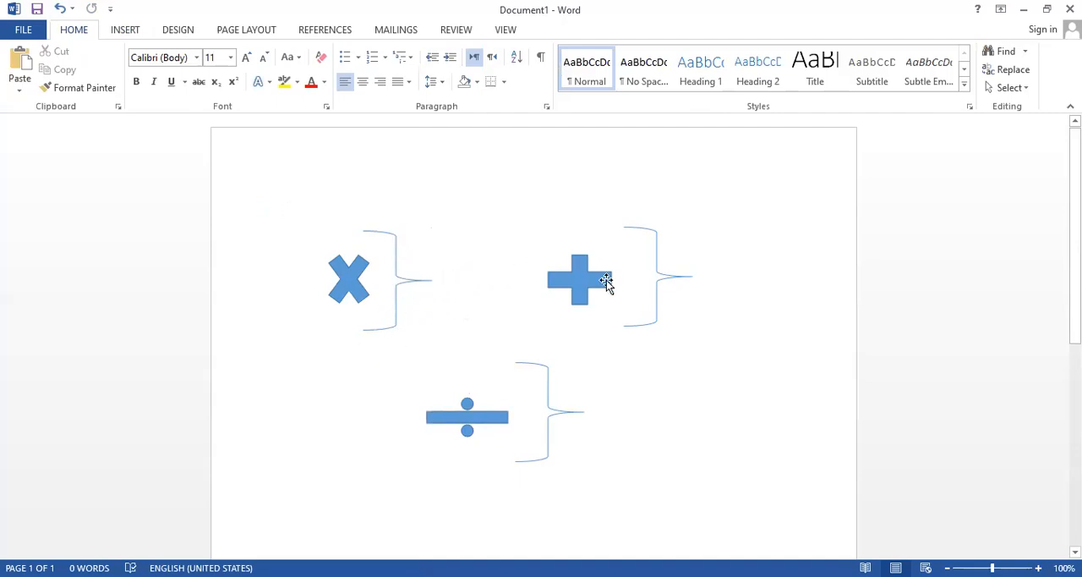
# Nudge the brace beside the plus sign to the left so that it sits close to the sign.
pyautogui.click(671, 280)
pyautogui.press('Left')
pyautogui.press('Left')
pyautogui.press('Left')
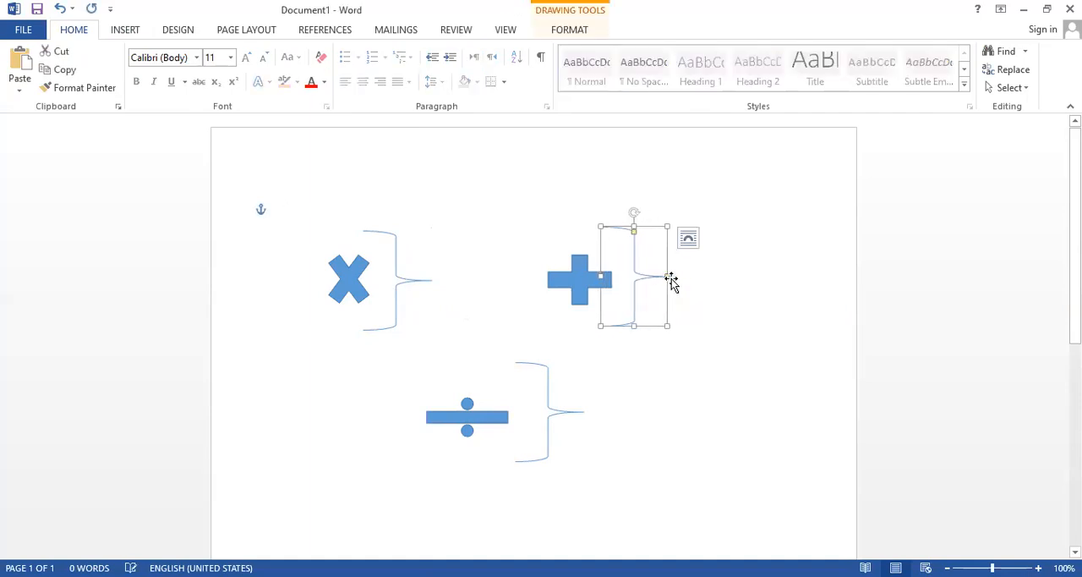
pyautogui.click(699, 271)
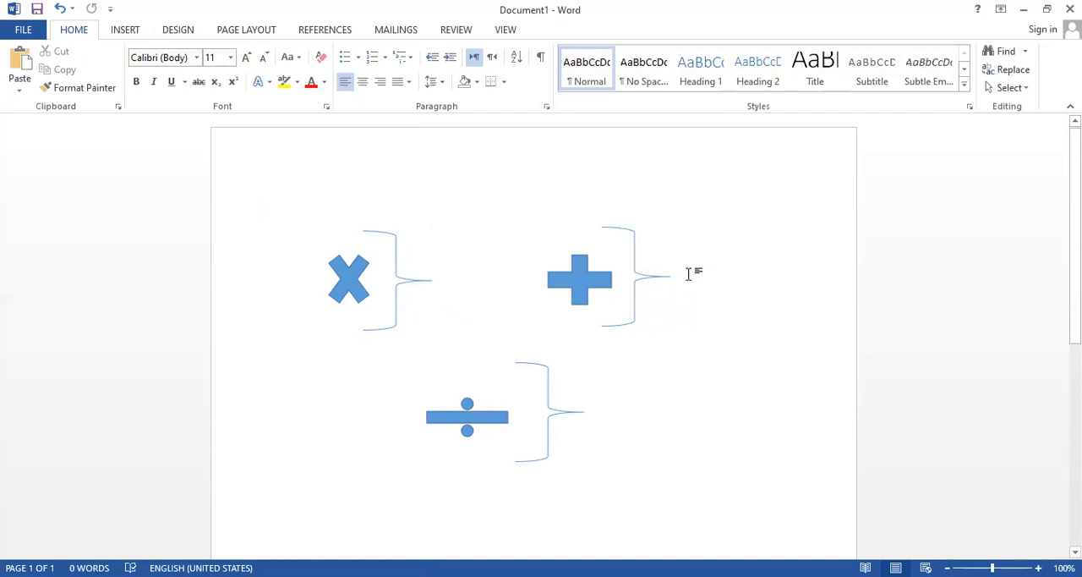
# Nudge the brace beside the division sign slightly to the left, up against the end of the sign.
pyautogui.click(545, 418)
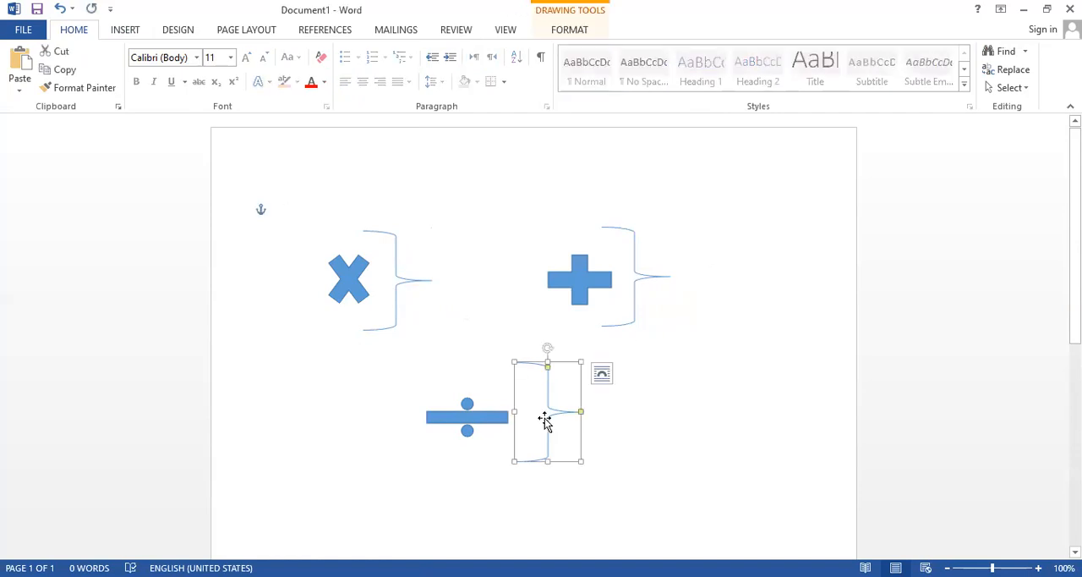
pyautogui.press('Left')
pyautogui.press('Left')
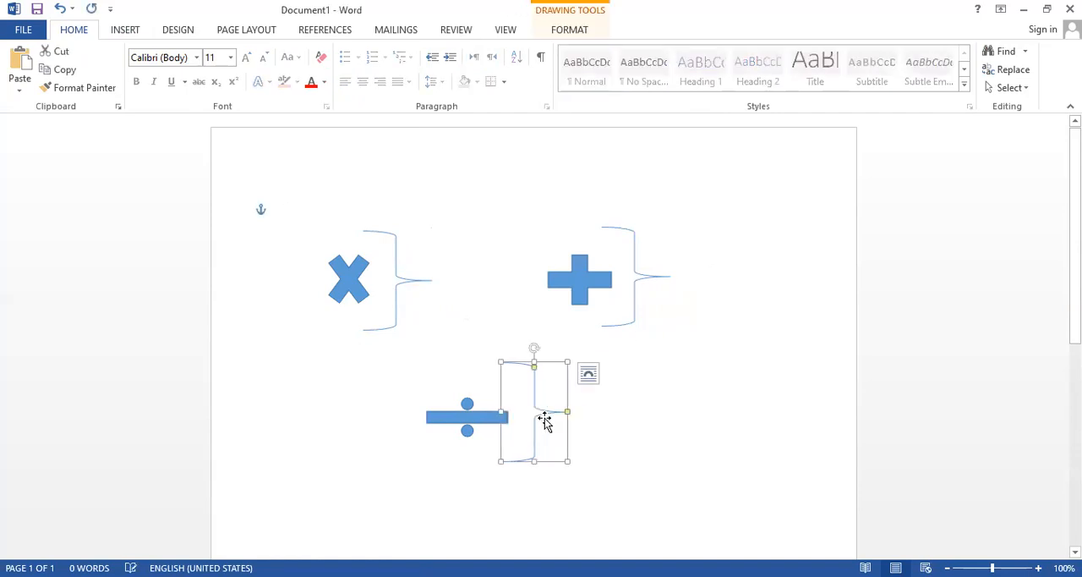
pyautogui.click(617, 414)
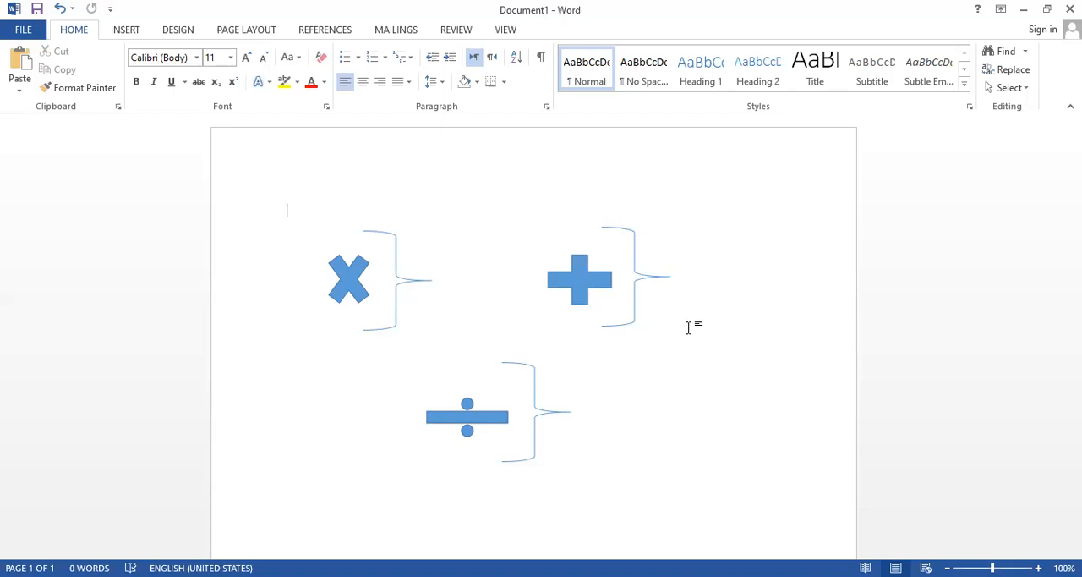
# Start inserting another object into the document.
pyautogui.click(121, 29)
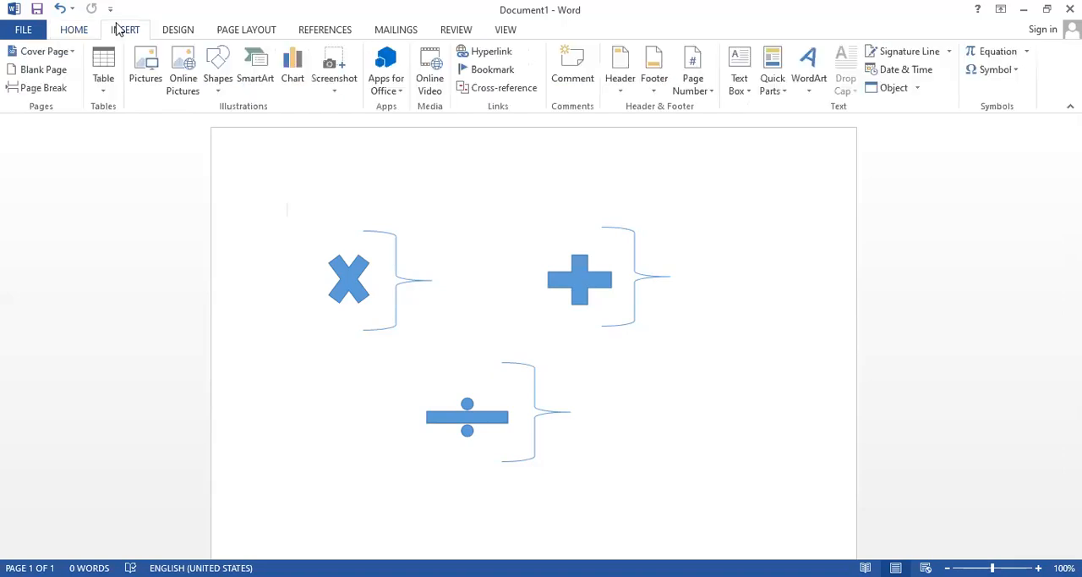
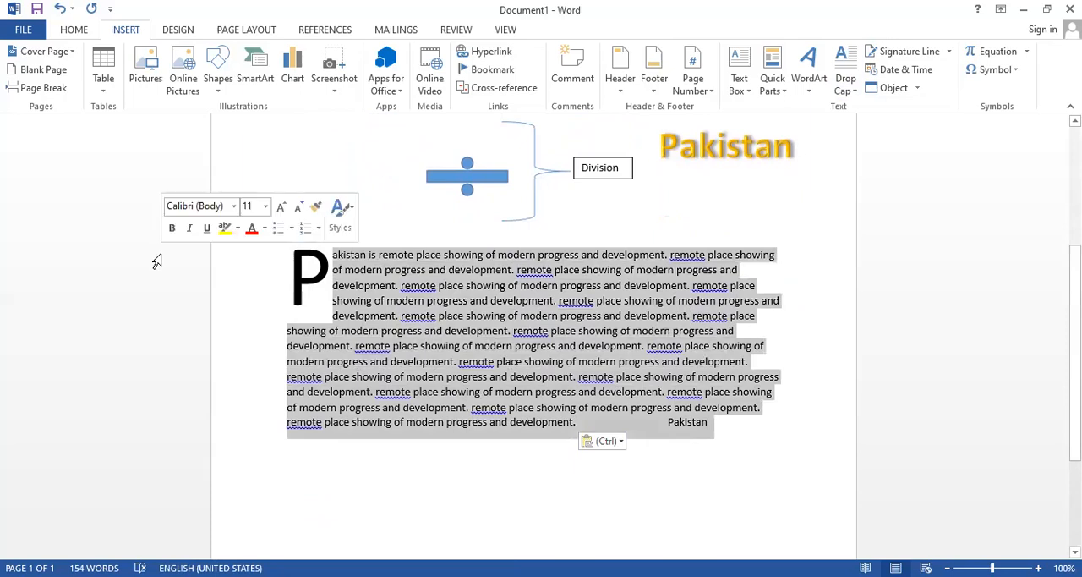
# Justify the Pakistan paragraph and delete the stray word "Pakistan" at its end.
pyautogui.hotkey('ctrl', 'j')
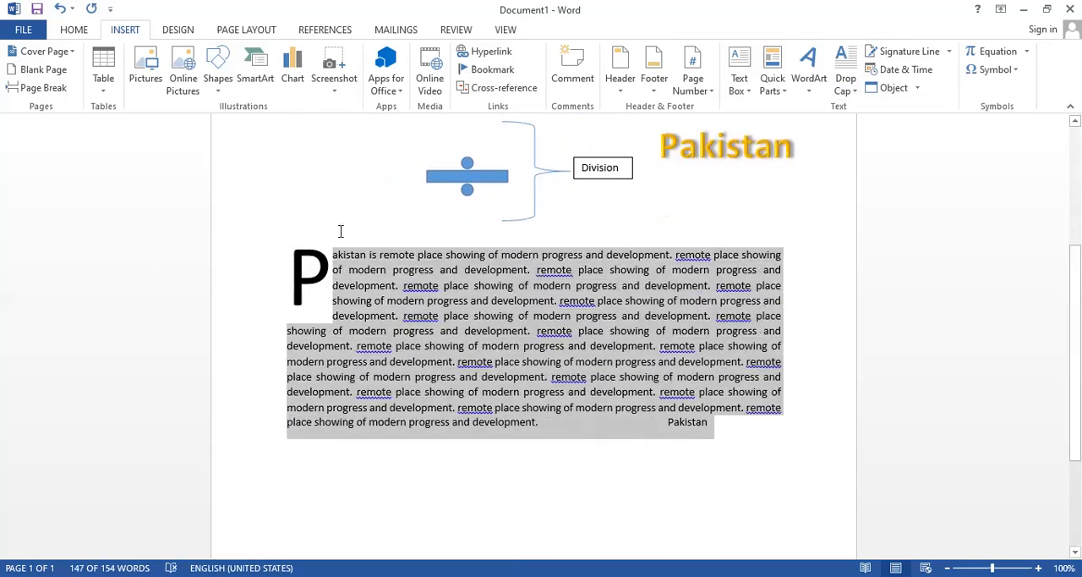
pyautogui.click(809, 433)
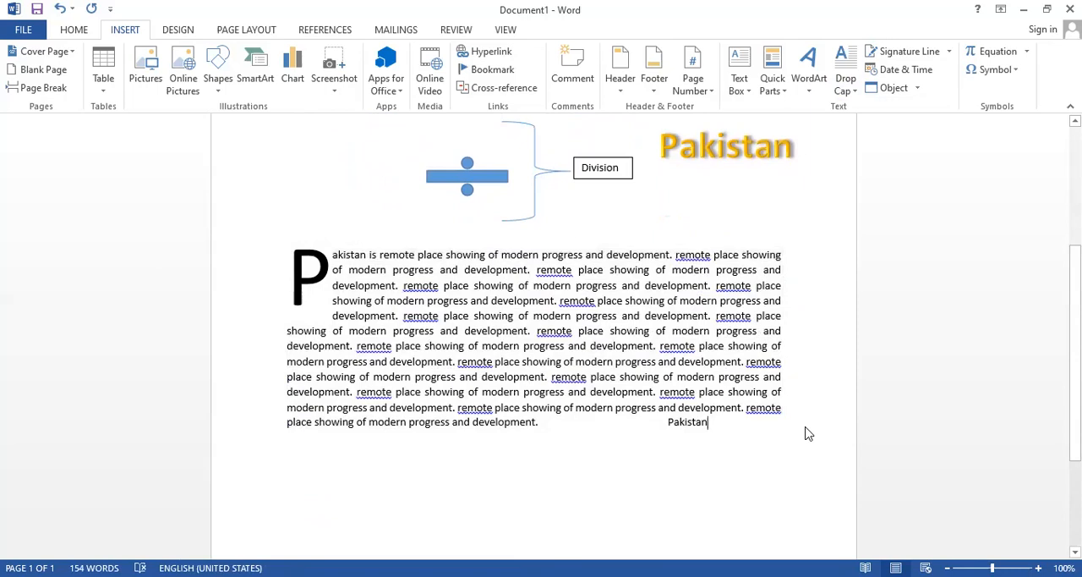
pyautogui.click(312, 272)
pyautogui.hotkey('ctrl', 'End')
pyautogui.moveTo(711, 420); pyautogui.dragTo(662, 416)
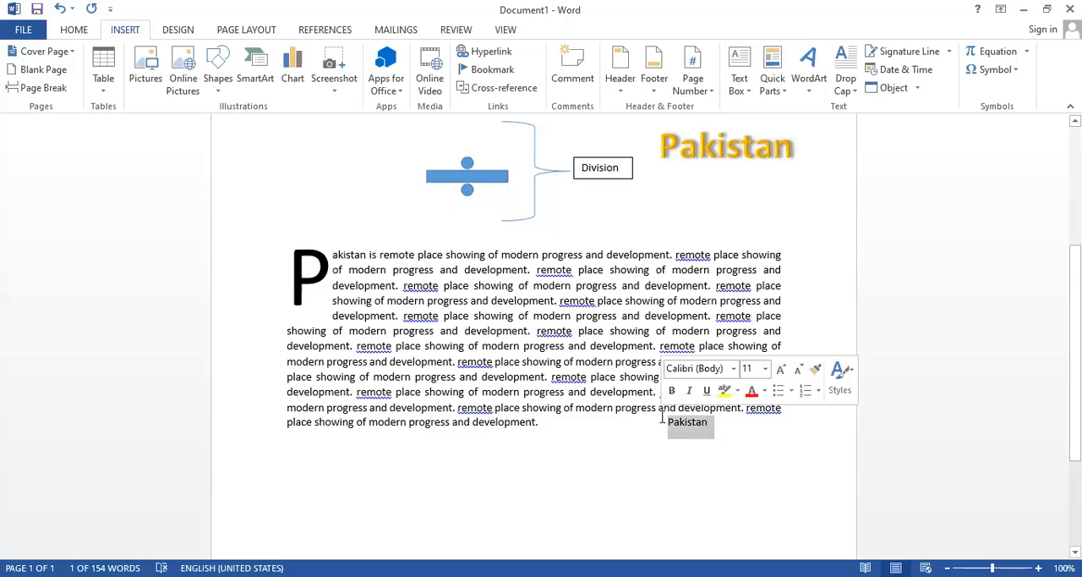
pyautogui.press('Delete')
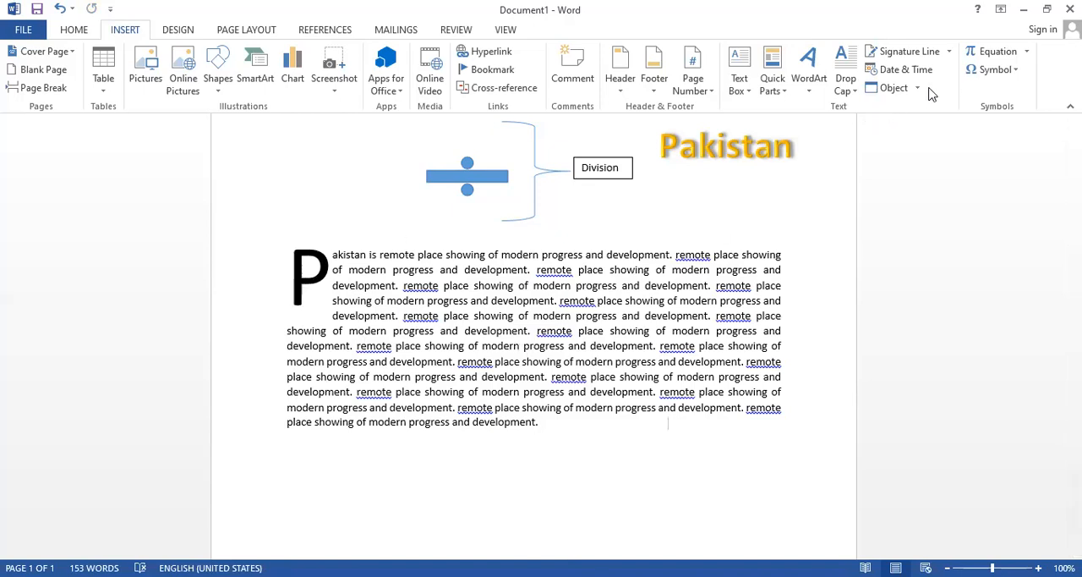
# Switch the paragraph's drop cap to the In margin style and back to the Dropped style.
pyautogui.click(856, 91)
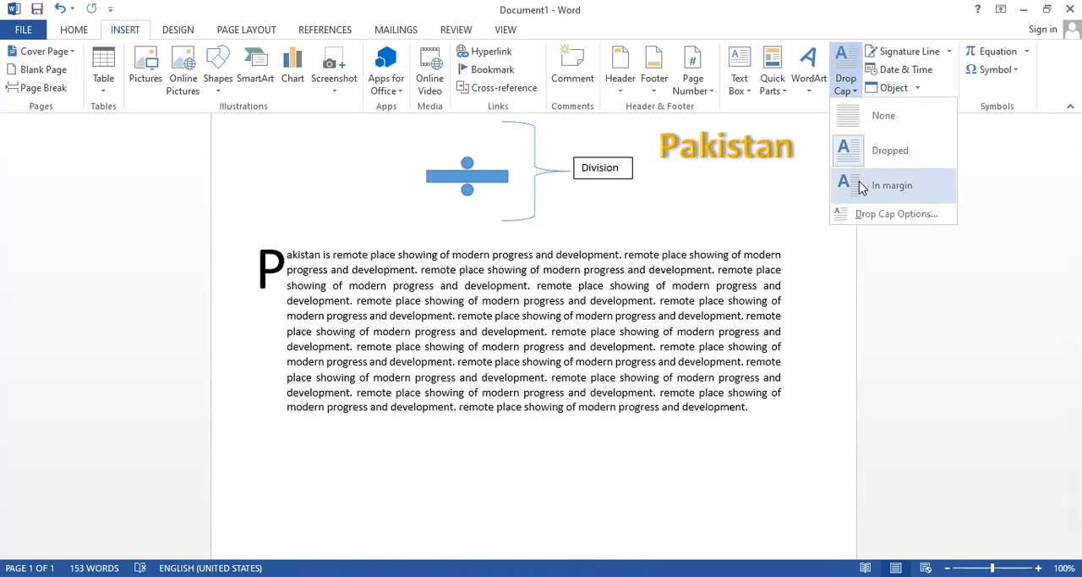
pyautogui.click(860, 187)
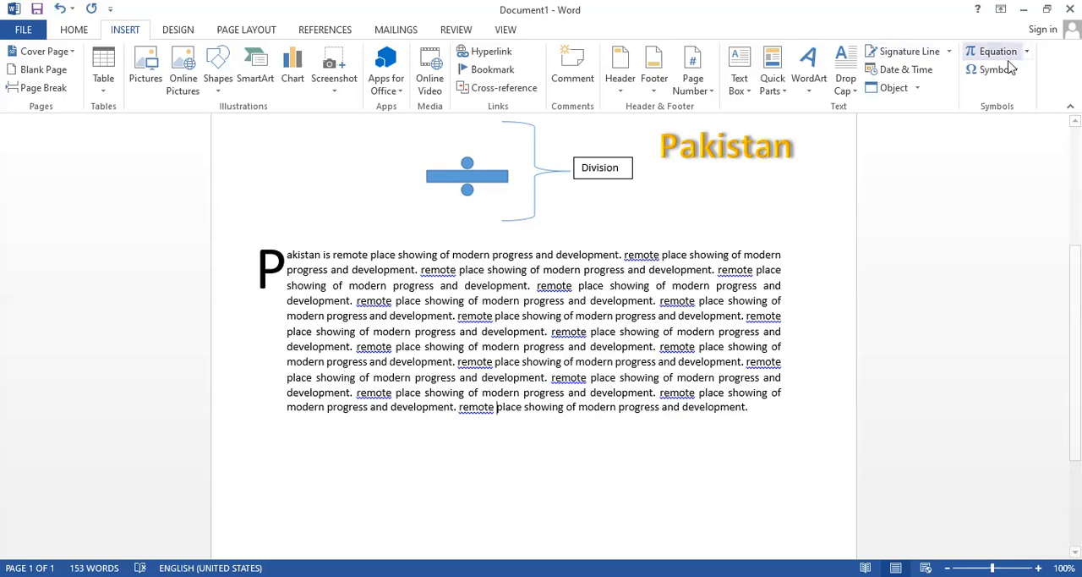
pyautogui.click(845, 91)
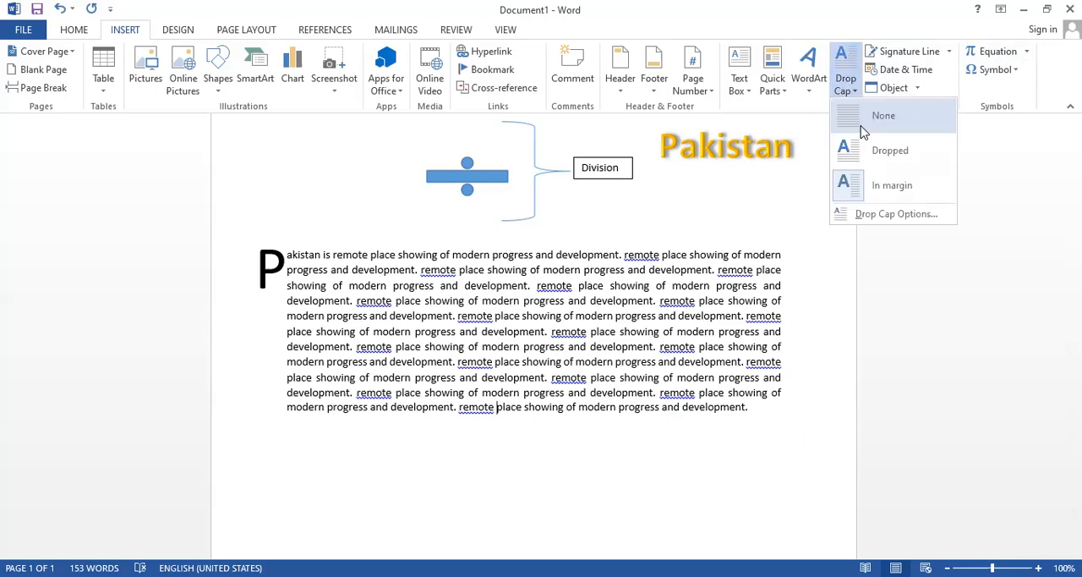
pyautogui.click(862, 147)
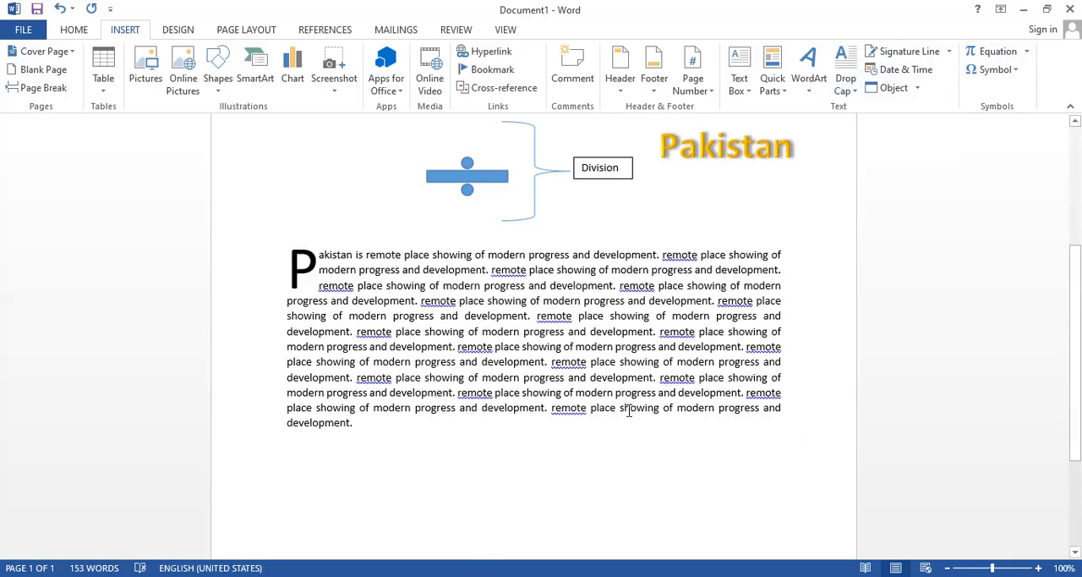
# Add a new line below the justified paragraph reading "Pakistan is".
pyautogui.click(488, 432)
pyautogui.press('Return')
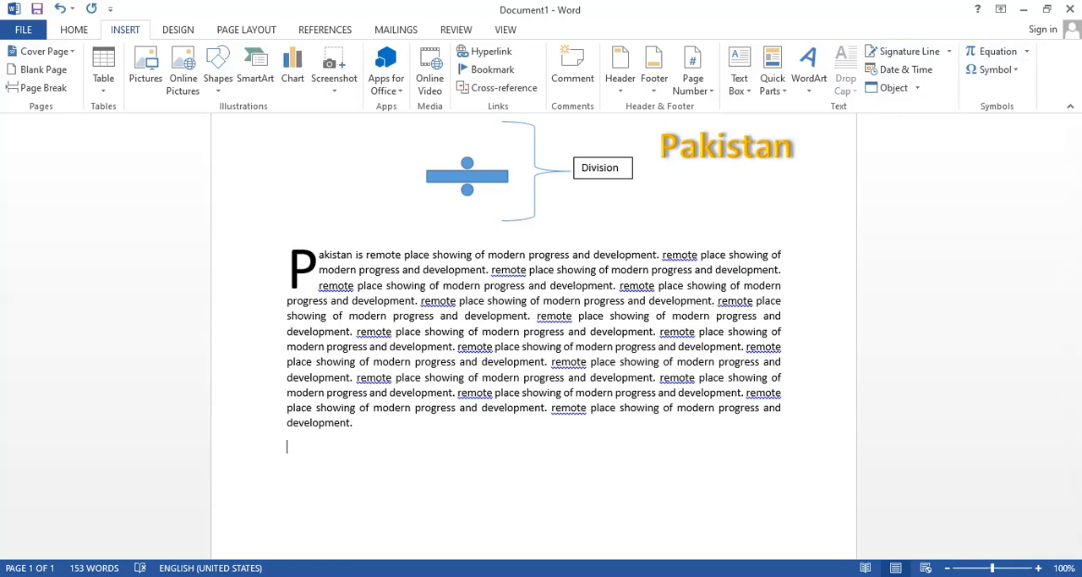
pyautogui.write('Pakista')
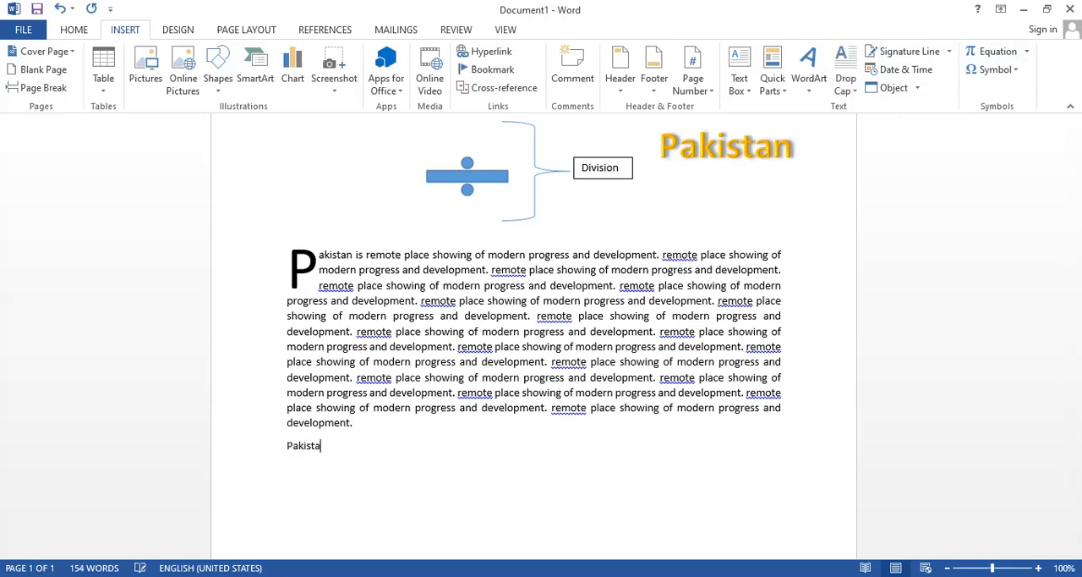
pyautogui.write('n is')
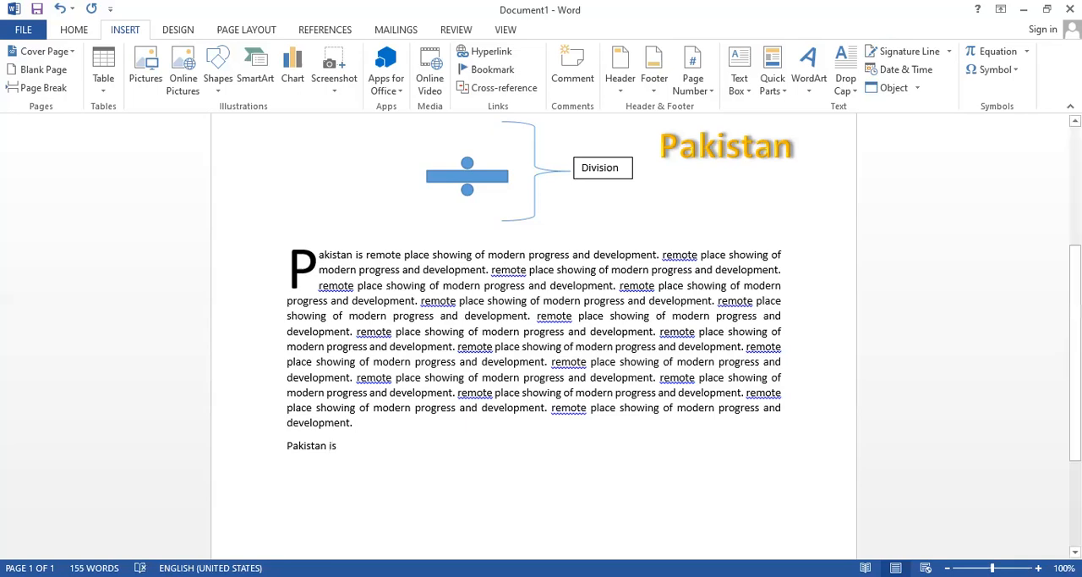
# Make the initial P of the new "Pakistan is" line bold and enlarge it to about drop-cap height.
pyautogui.press('Home')
pyautogui.moveTo(288, 446); pyautogui.dragTo(293, 446)
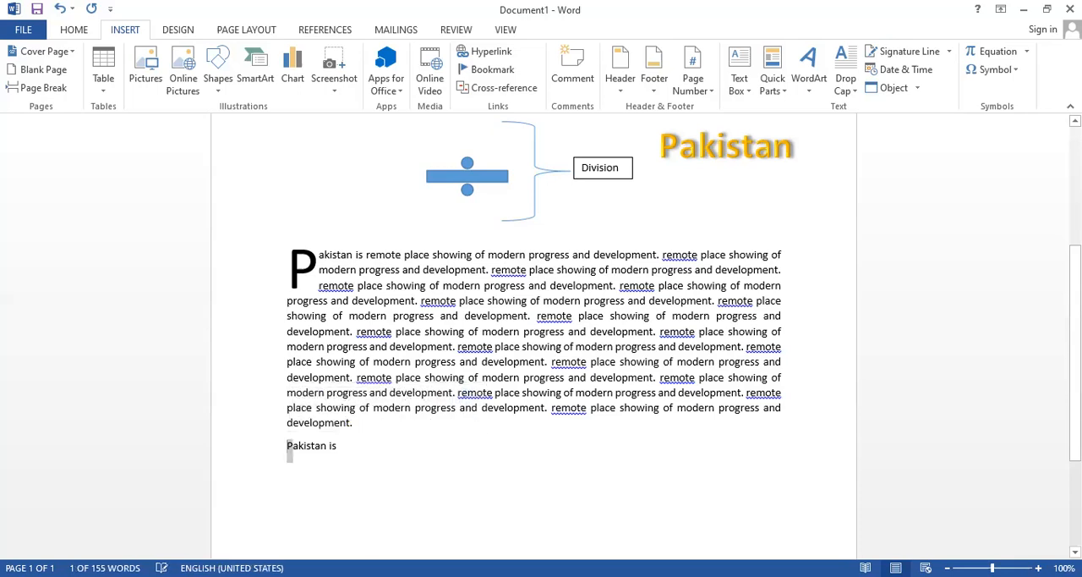
pyautogui.hotkey('ctrl', 'shift', '.')
pyautogui.hotkey('ctrl', 'shift', '.')
pyautogui.hotkey('ctrl', 'shift', '.')
pyautogui.hotkey('ctrl', 'shift', '.')
pyautogui.hotkey('ctrl', 'shift', '.')
pyautogui.hotkey('ctrl', 'shift', '.')
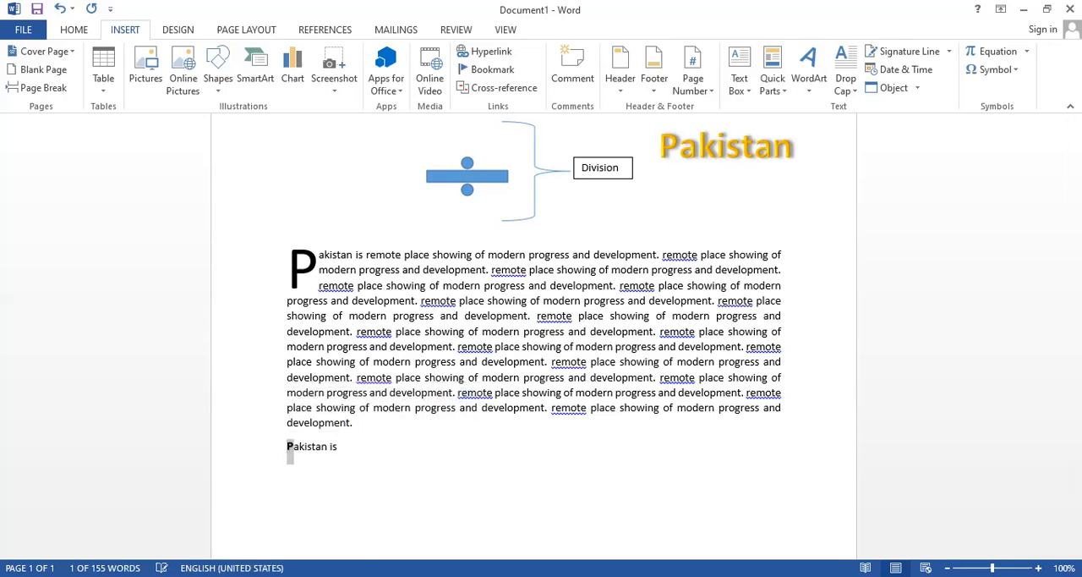
pyautogui.hotkey('ctrl', 'shift', '.')
pyautogui.hotkey('ctrl', 'shift', '.')
pyautogui.hotkey('ctrl', 'shift', '.')
pyautogui.hotkey('ctrl', 'shift', '.')
pyautogui.hotkey('ctrl', 'shift', '.')
pyautogui.hotkey('ctrl', 'shift', '.')
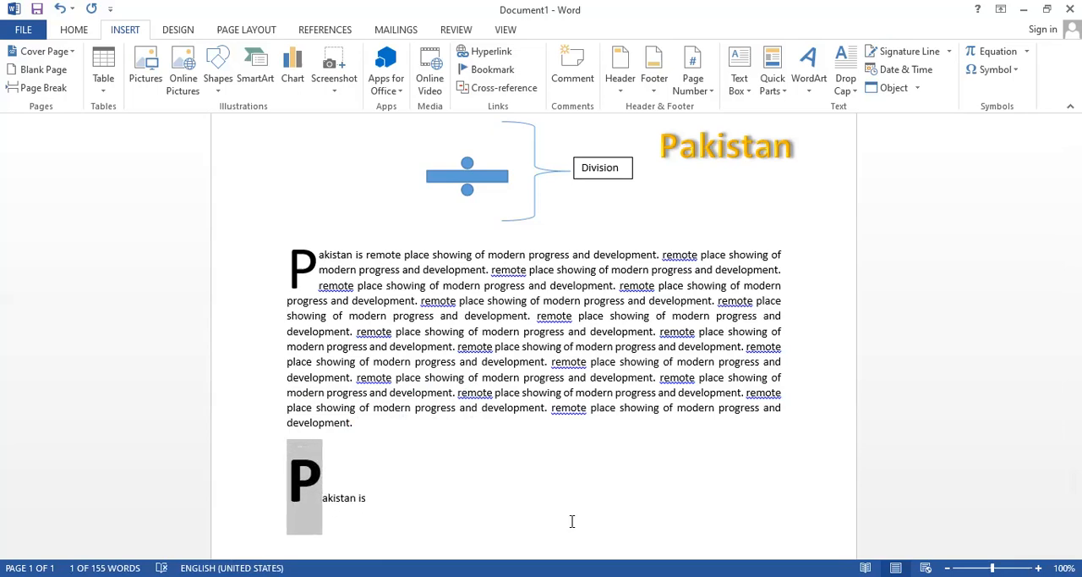
pyautogui.scroll(-3, 1032, 437)
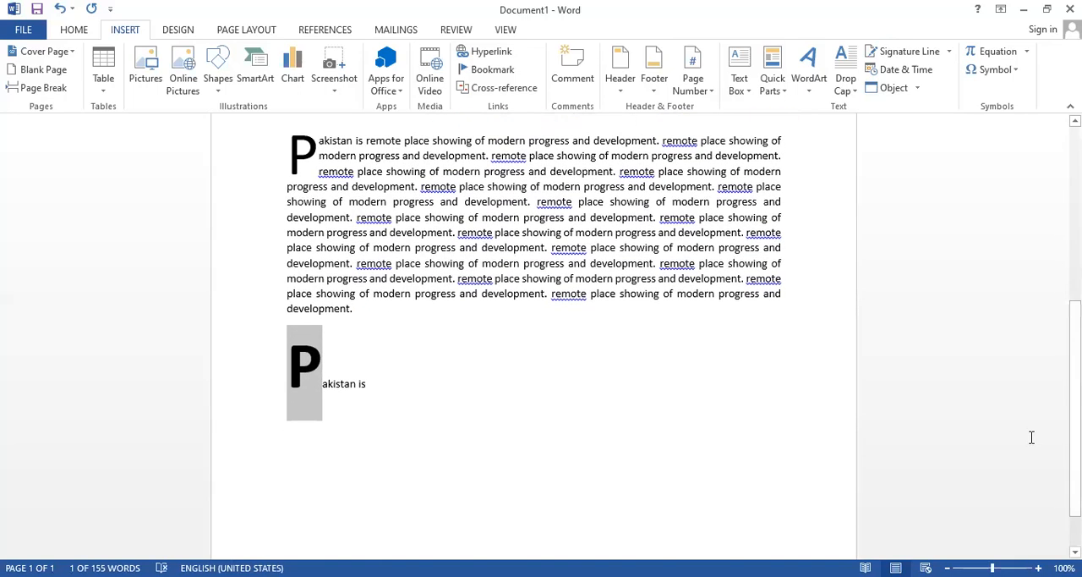
pyautogui.click(398, 390)
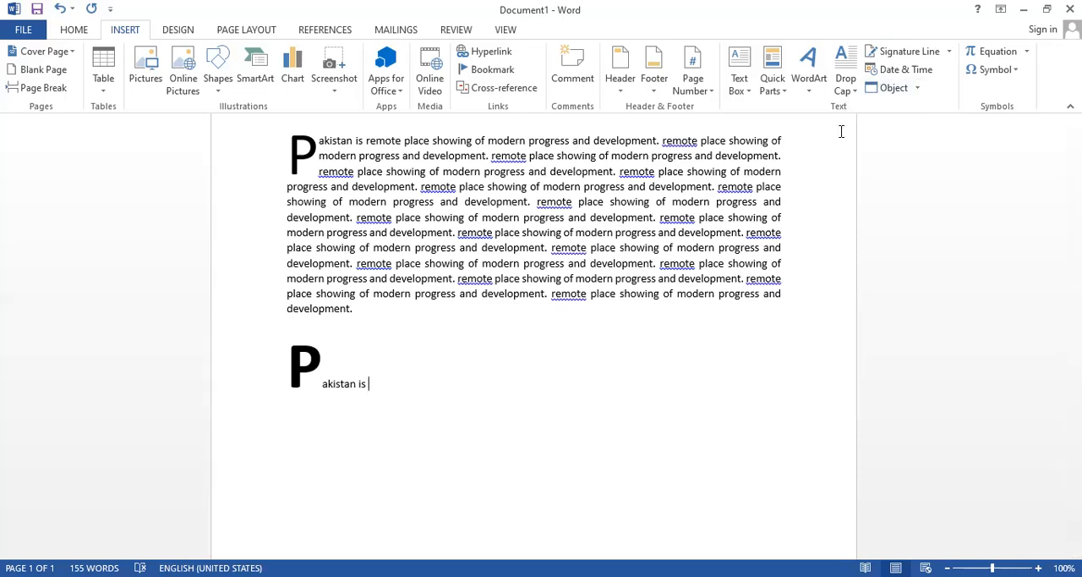
pyautogui.click(950, 52)
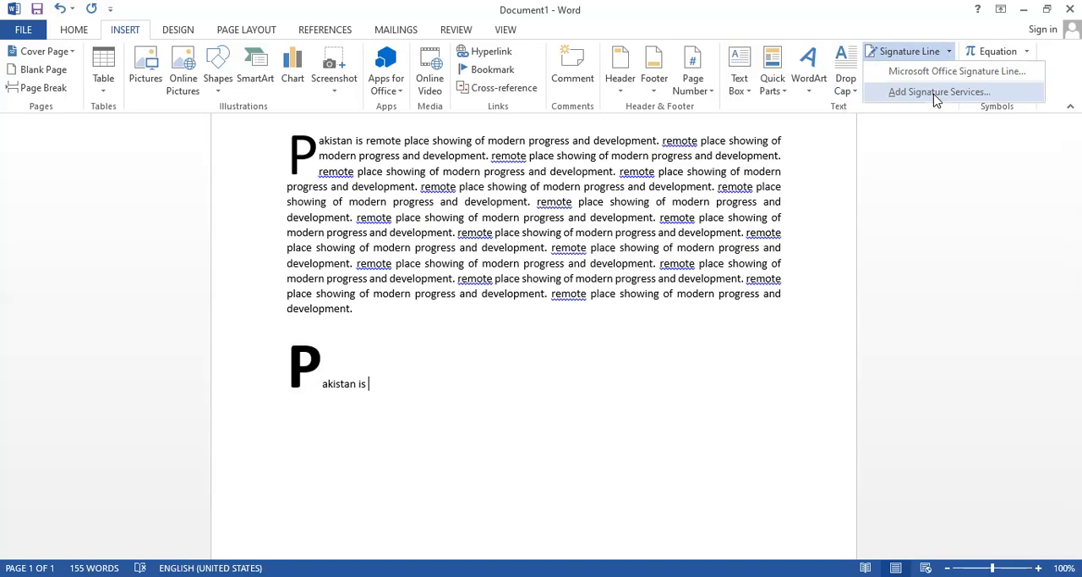
pyautogui.click(836, 203)
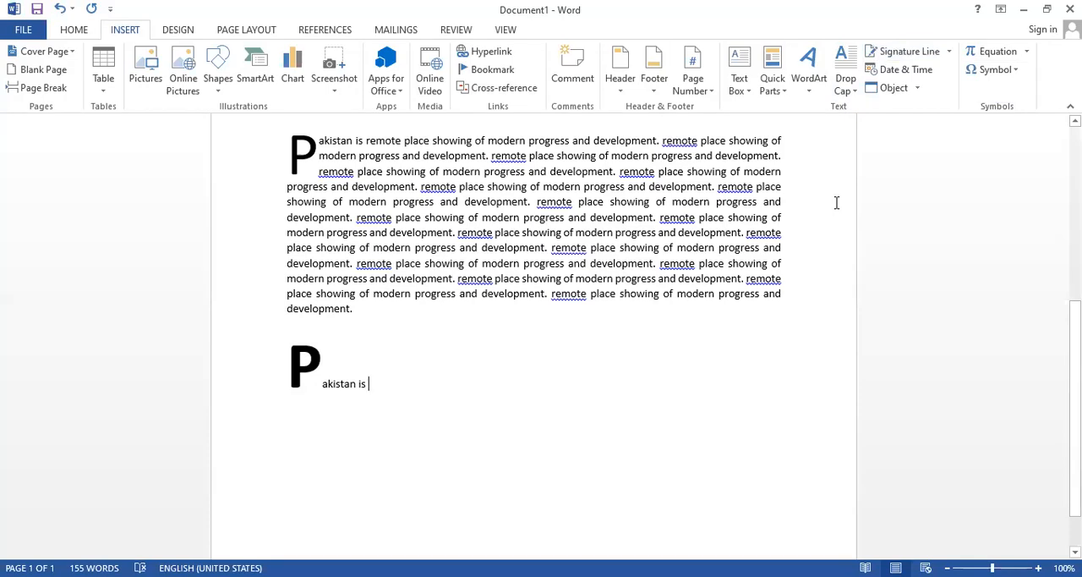
# Insert the current date after "Pakistan is" in the format "Monday, March 14, 2022".
pyautogui.click(927, 74)
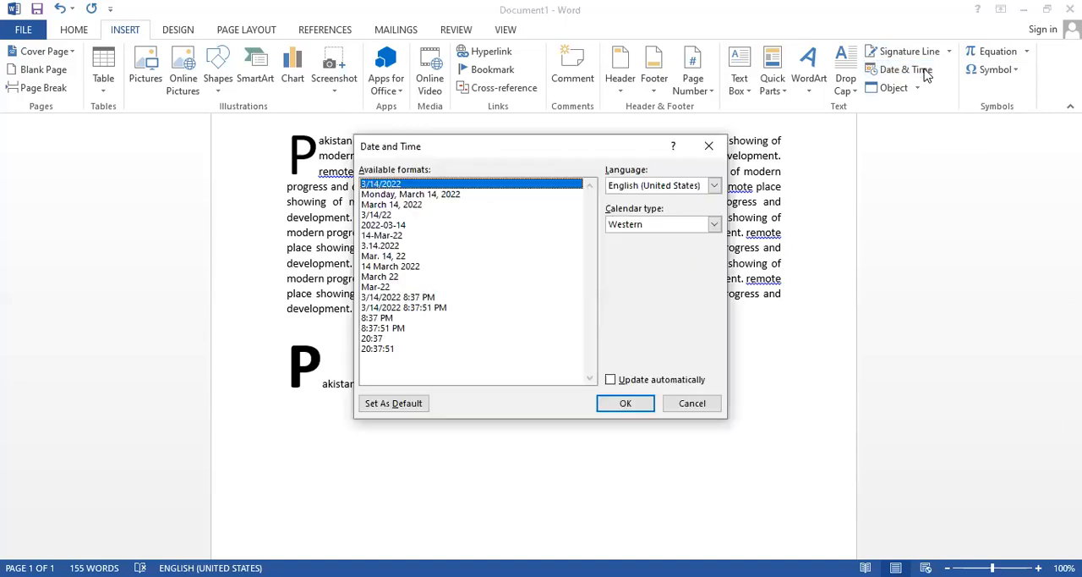
pyautogui.click(407, 196)
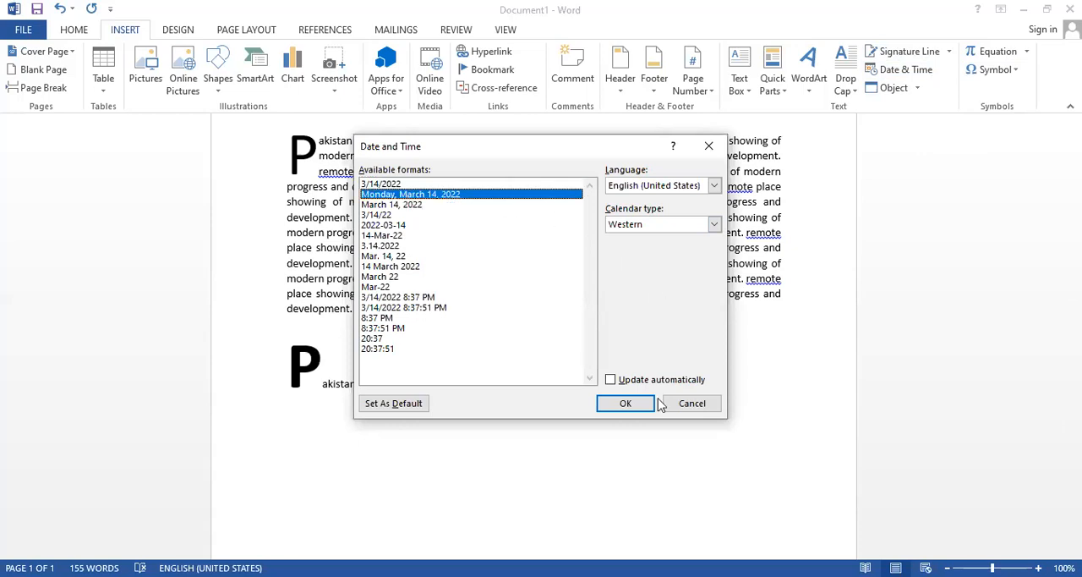
pyautogui.click(627, 406)
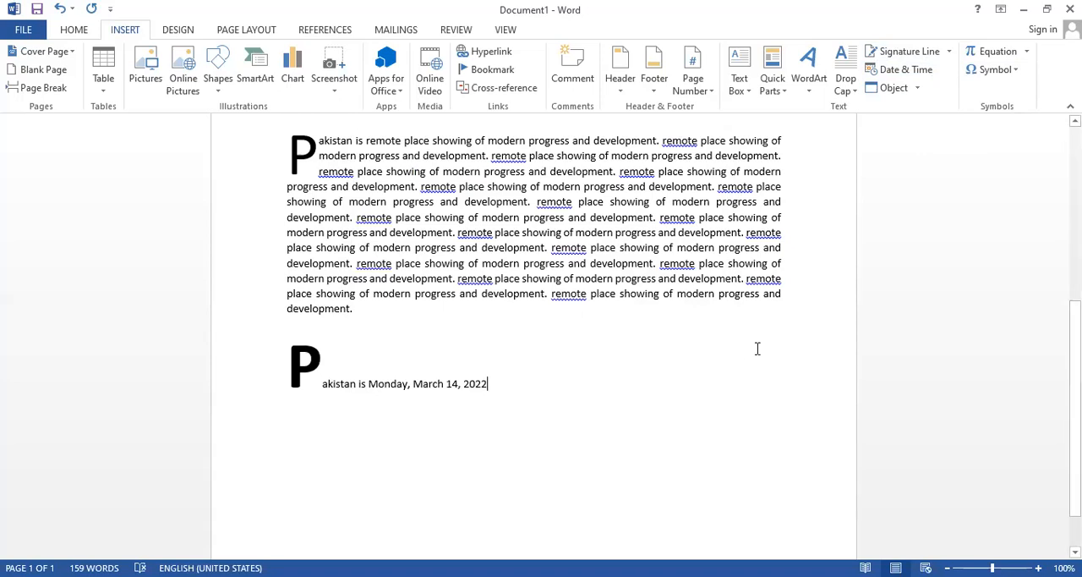
# Try to insert an equation object after the date in the last line.
pyautogui.click(919, 90)
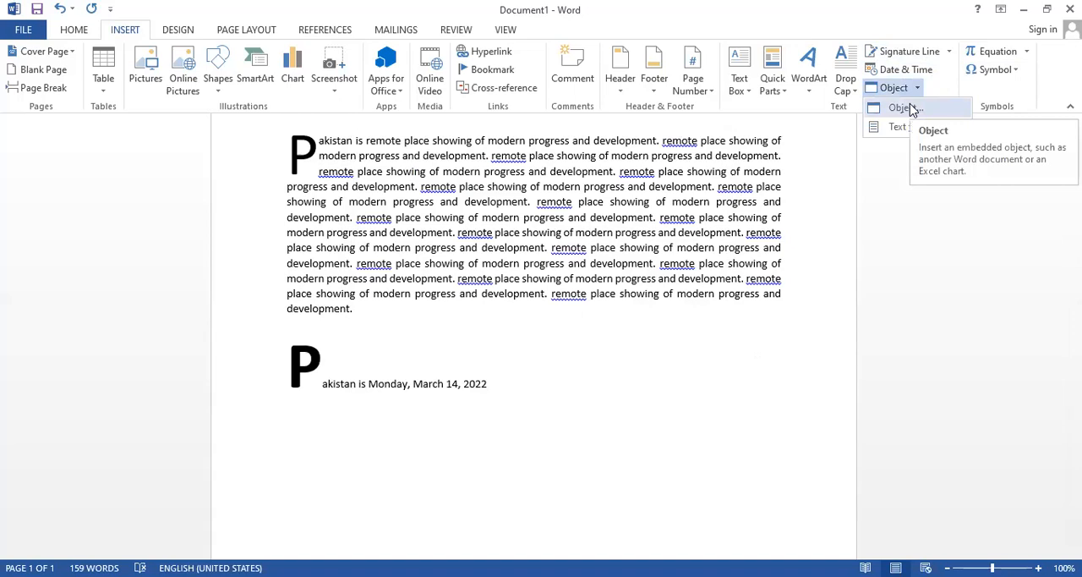
pyautogui.click(909, 107)
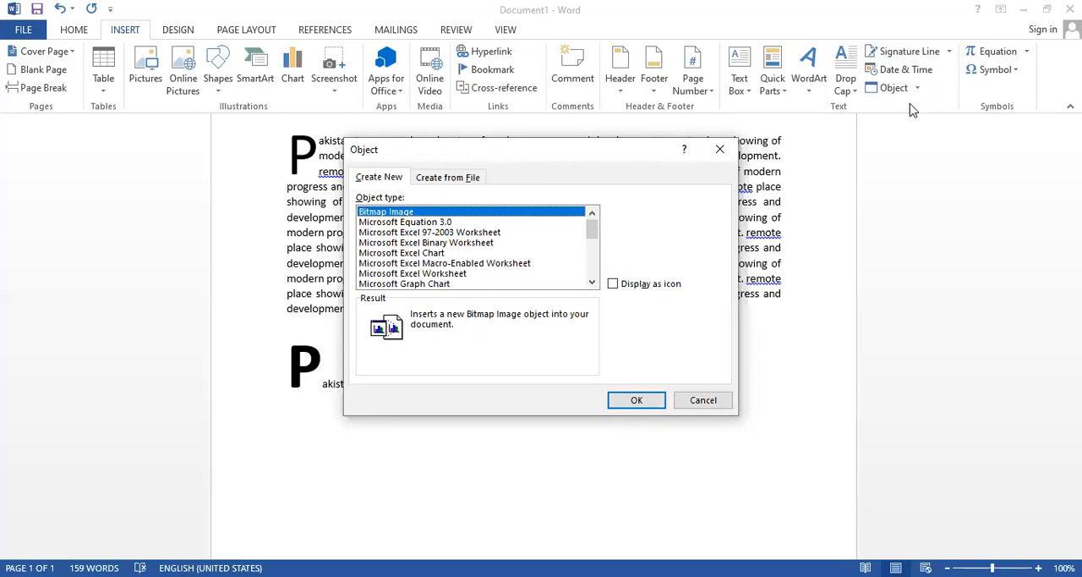
pyautogui.click(636, 409)
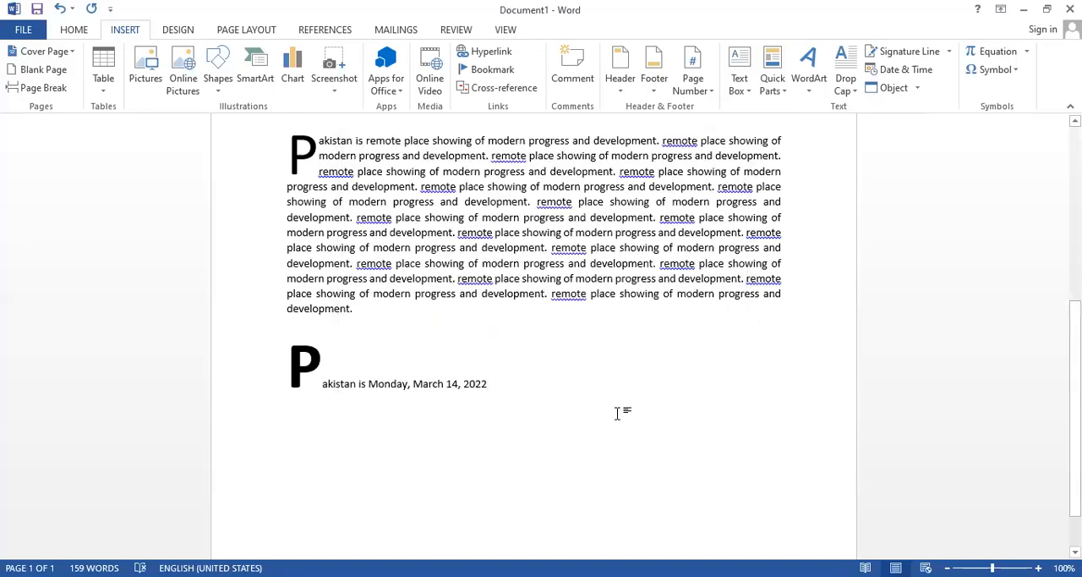
pyautogui.moveTo(693, 287); pyautogui.dragTo(723, 235)
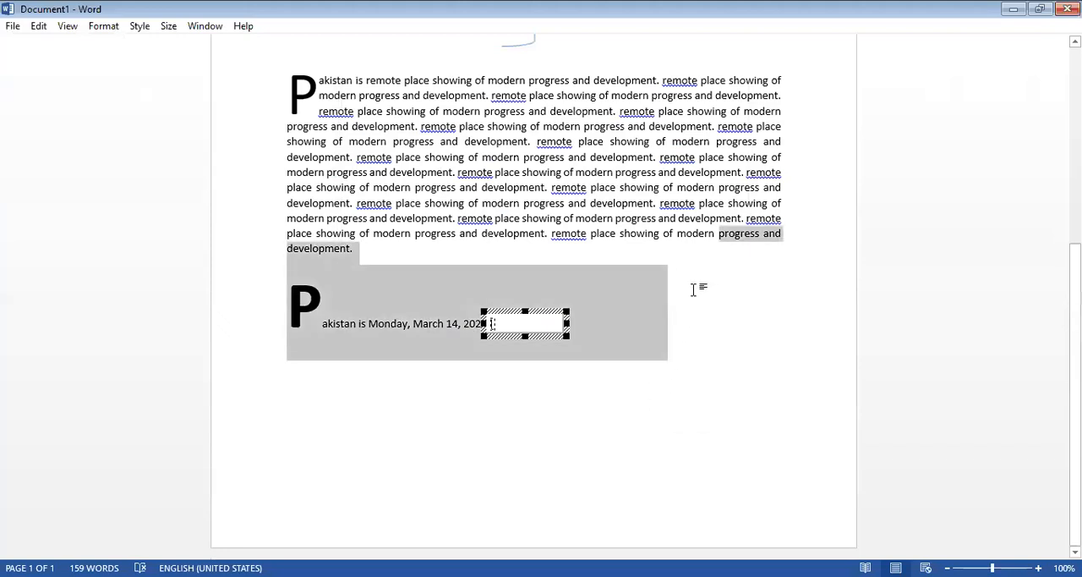
pyautogui.click(723, 237)
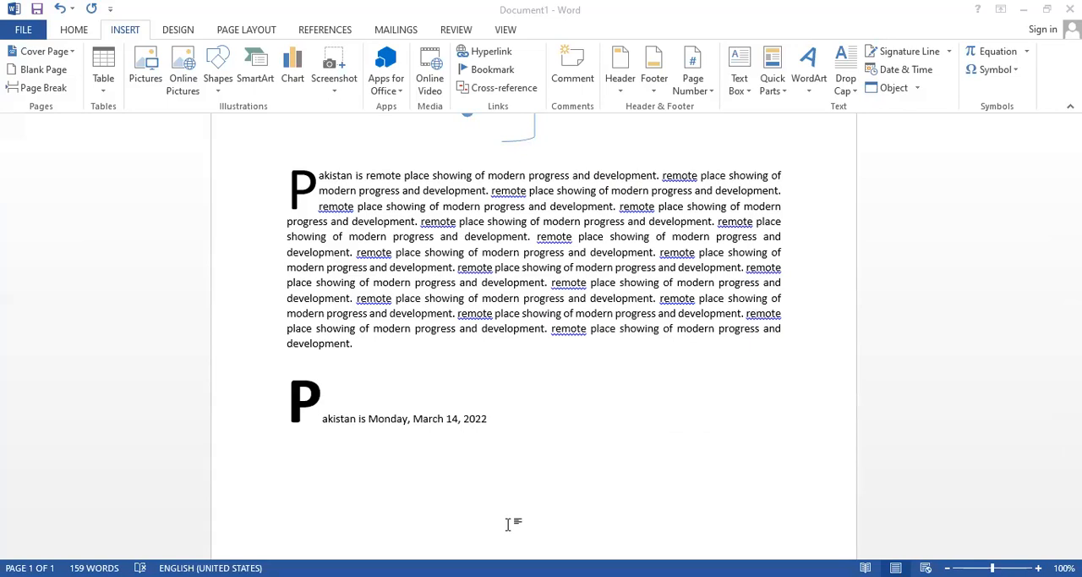
# Add a line below the justified paragraph containing the expression "5 / 25 * 6 /56", followed by a blank line.
pyautogui.click(383, 357)
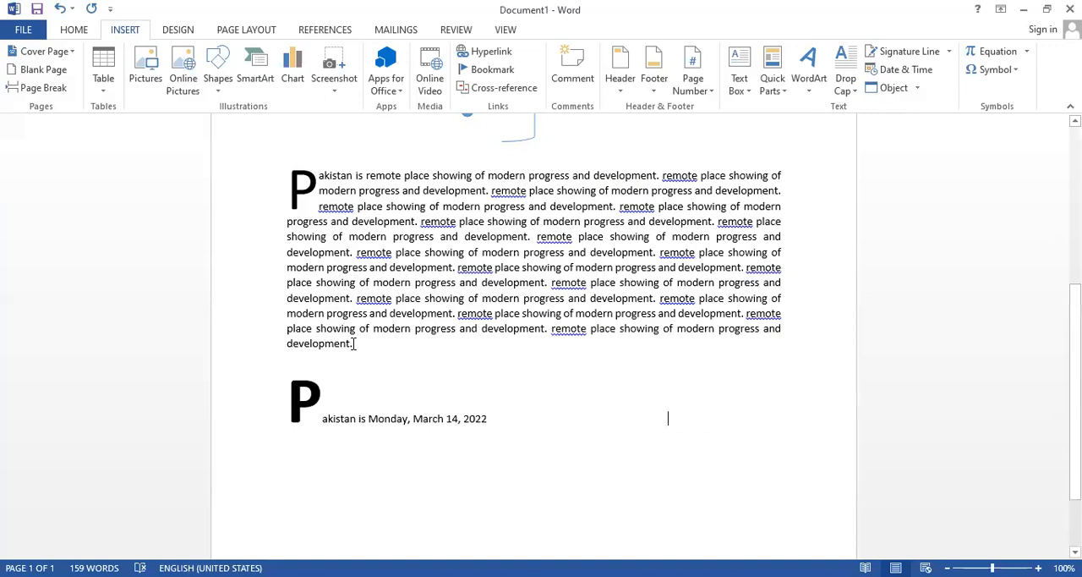
pyautogui.press('Return')
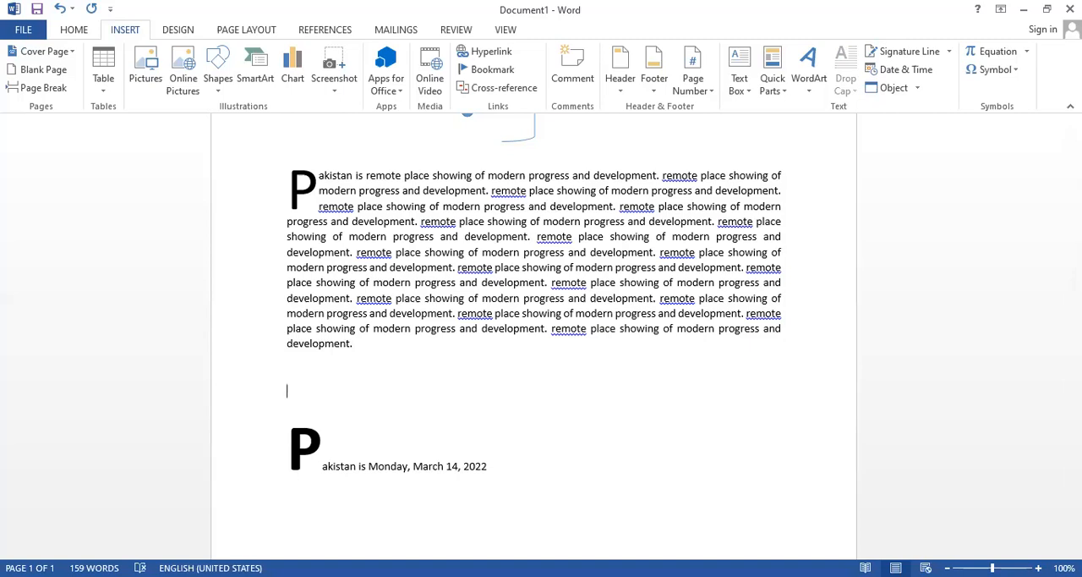
pyautogui.write('5 /')
pyautogui.write('25 *')
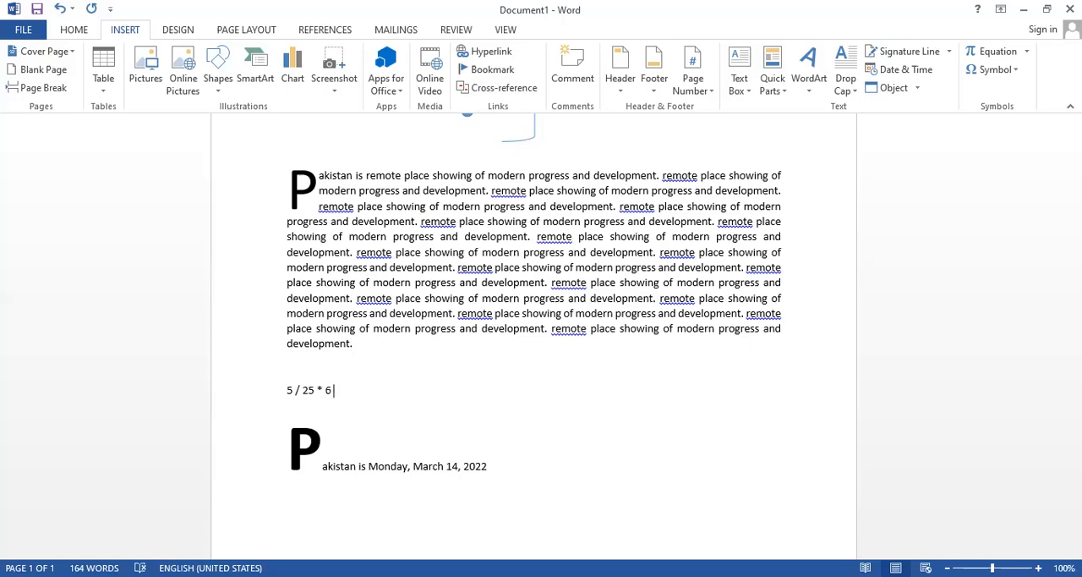
pyautogui.write('/56')
pyautogui.press('Return')
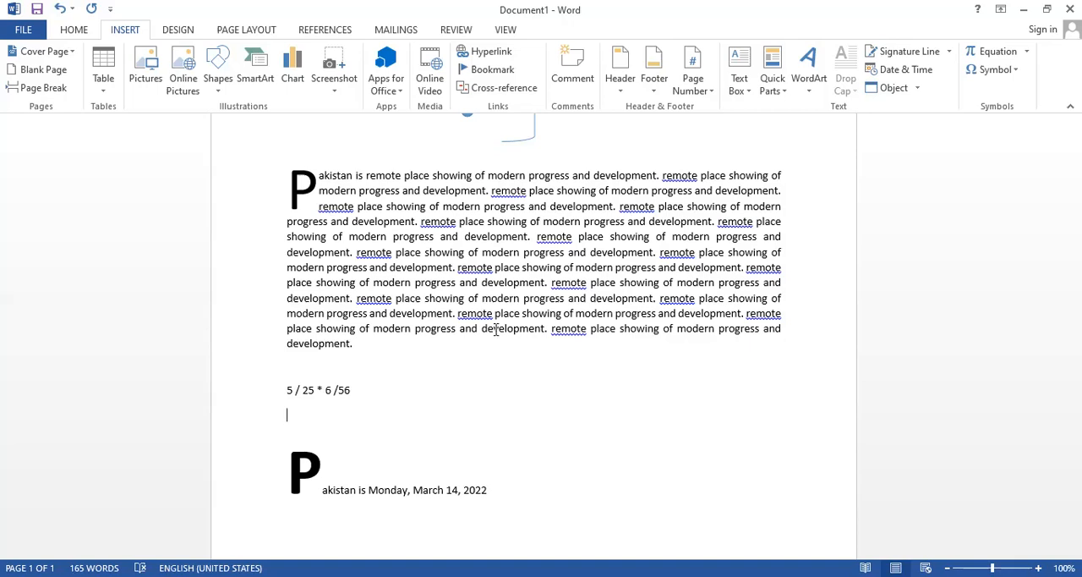
# Insert a Microsoft Equation 3.0 object on the blank line under the expression and decline the MathType offer.
pyautogui.click(917, 88)
pyautogui.click(905, 108)
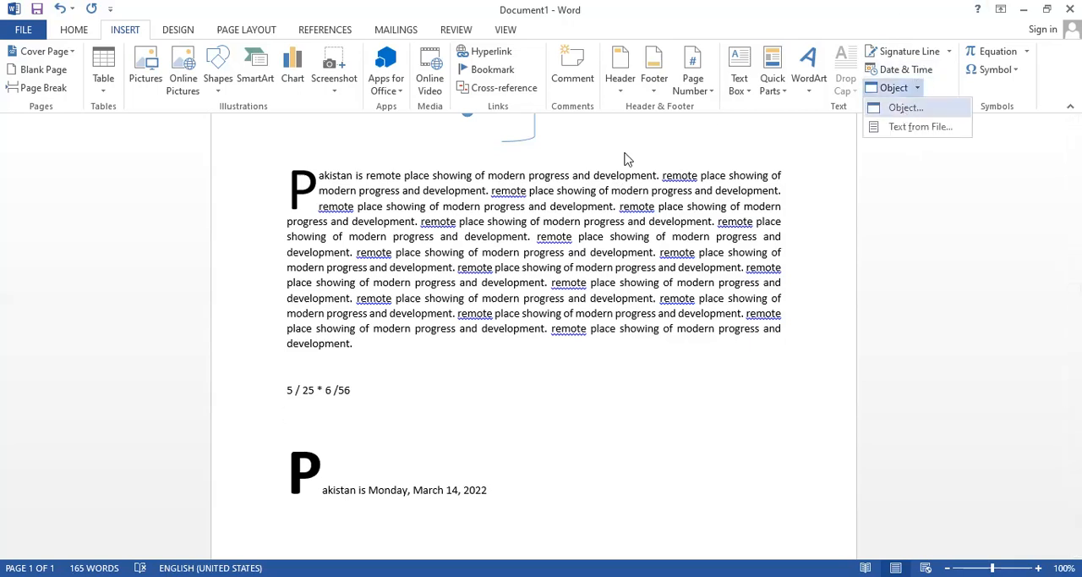
pyautogui.click(454, 222)
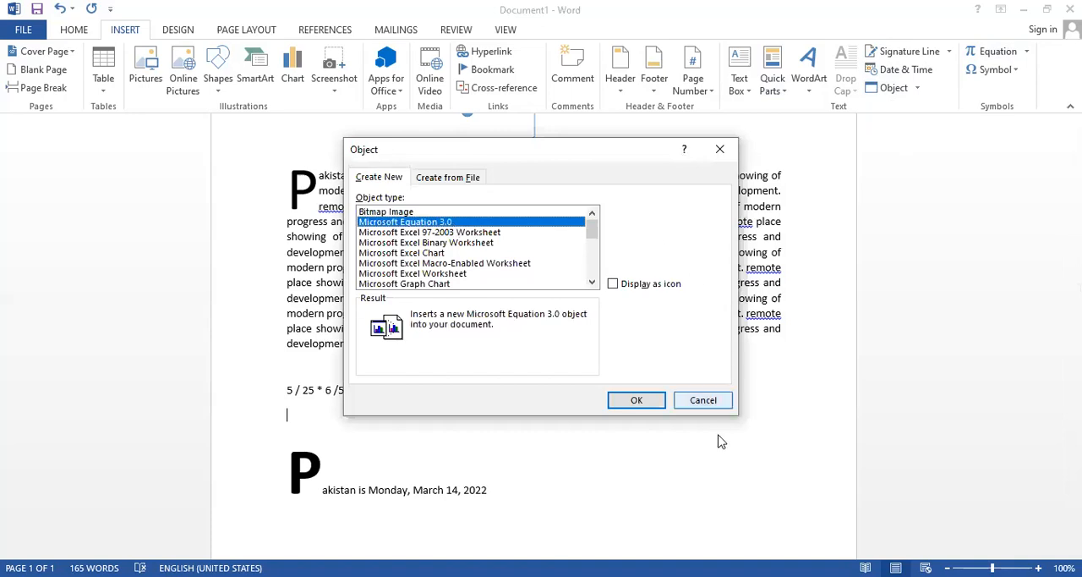
pyautogui.click(649, 402)
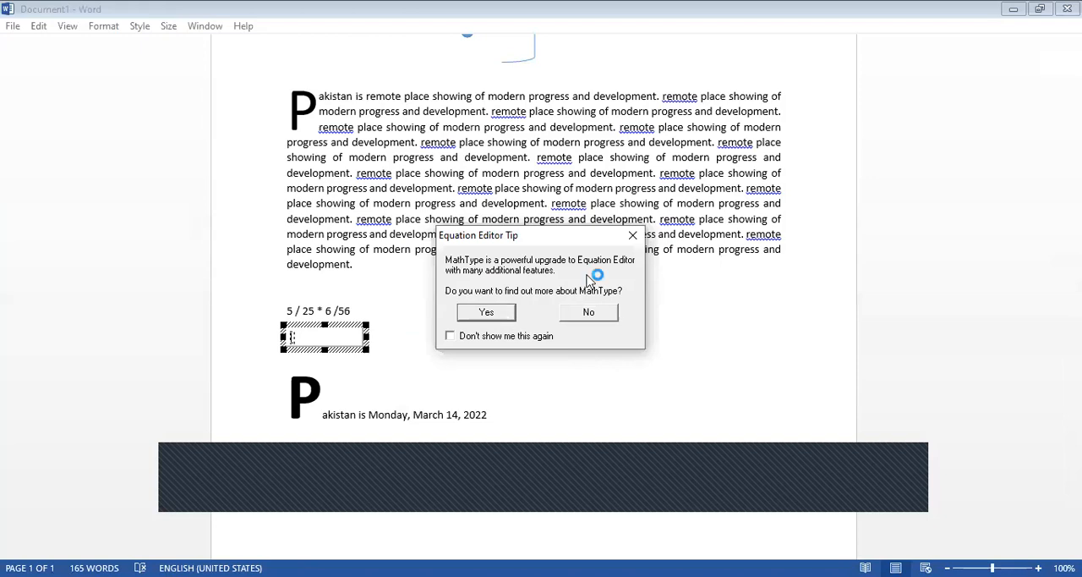
pyautogui.click(572, 312)
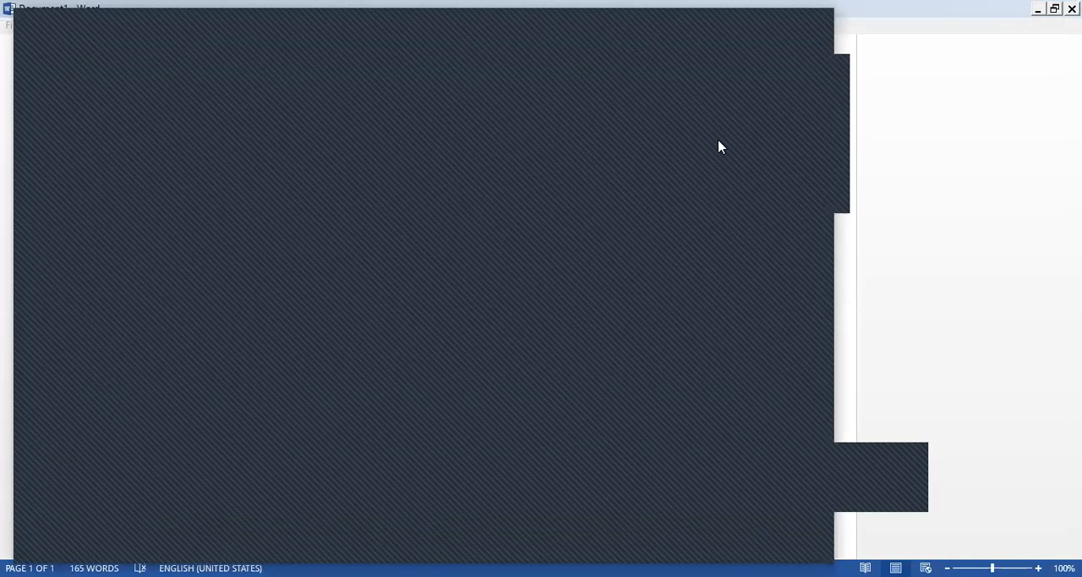
pyautogui.click(816, 27)
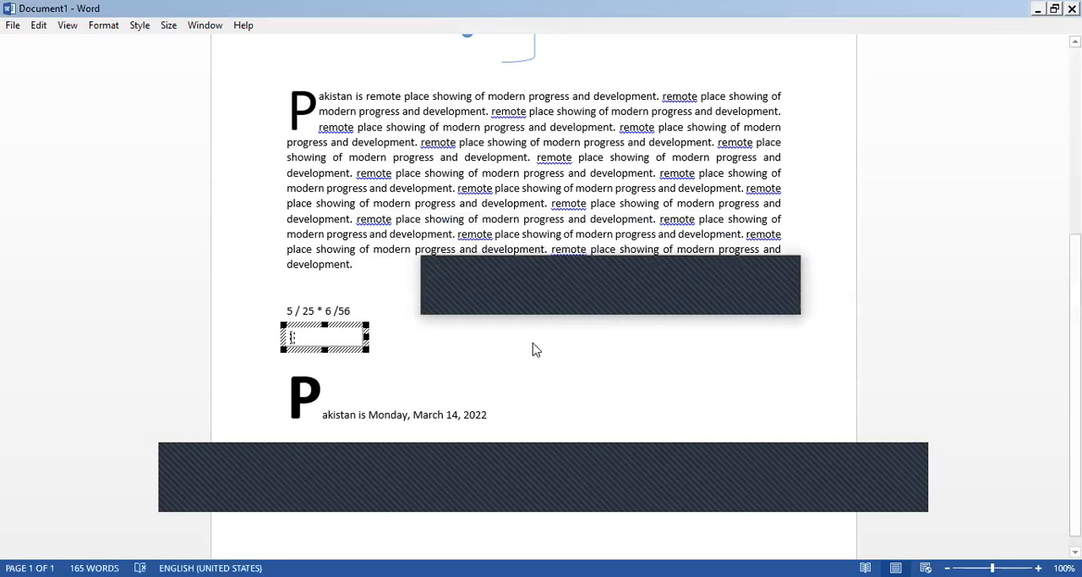
# Enter a vertical fraction in the new equation with 2 as numerator and 3 as denominator.
pyautogui.click(471, 314)
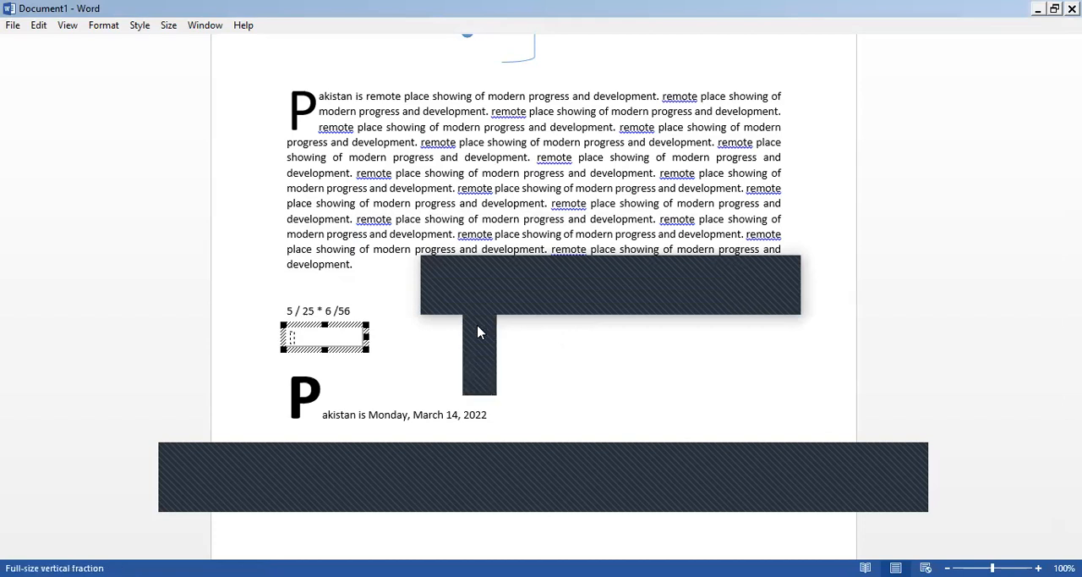
pyautogui.click(497, 341)
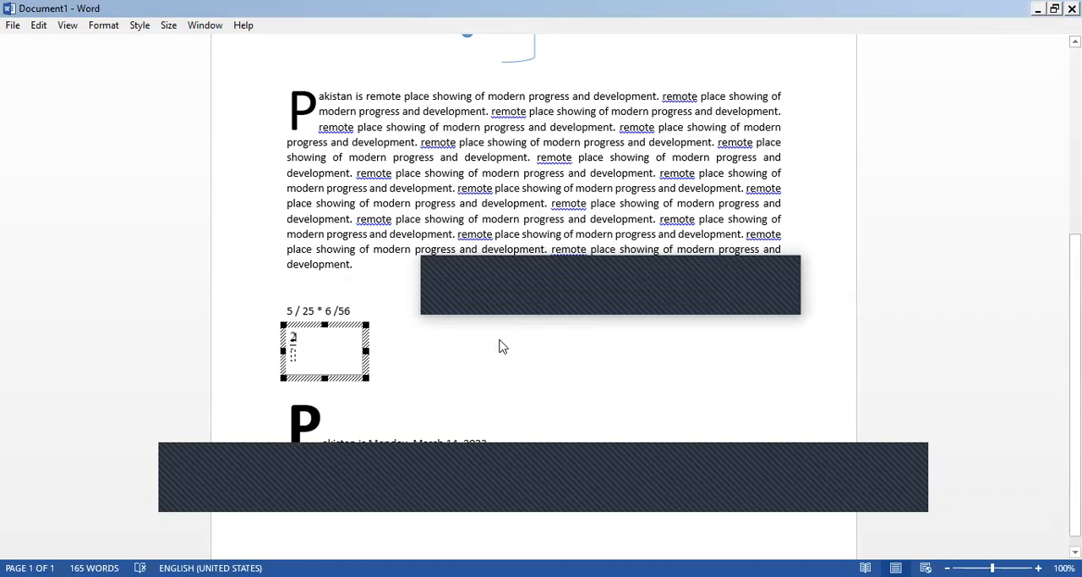
pyautogui.write('2')
pyautogui.press('Down')
pyautogui.write('3')
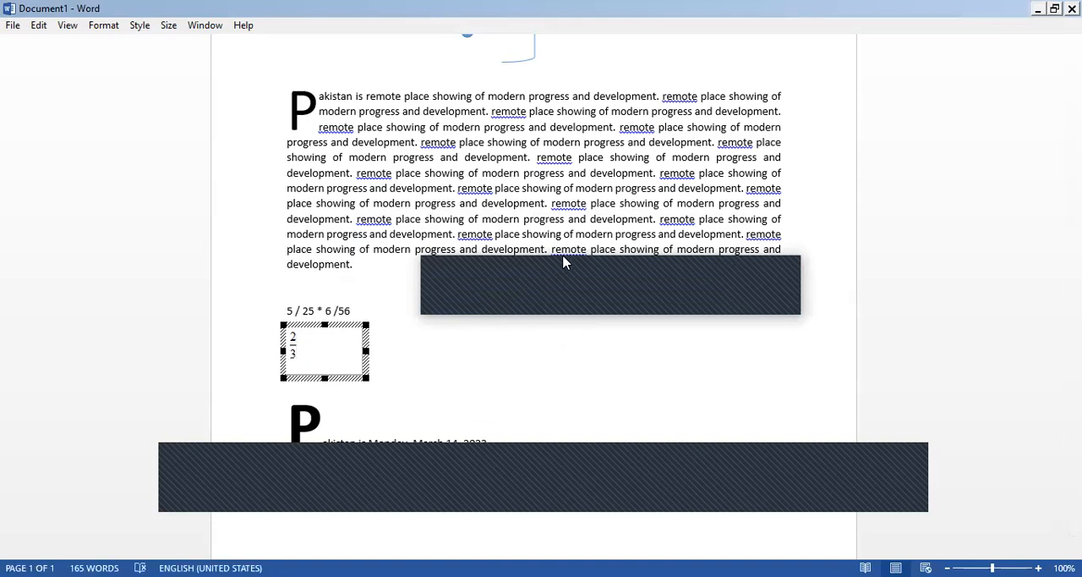
# Add a less-than-or-equal-to sign after the 2/3 fraction in the equation.
pyautogui.moveTo(564, 269); pyautogui.dragTo(575, 322)
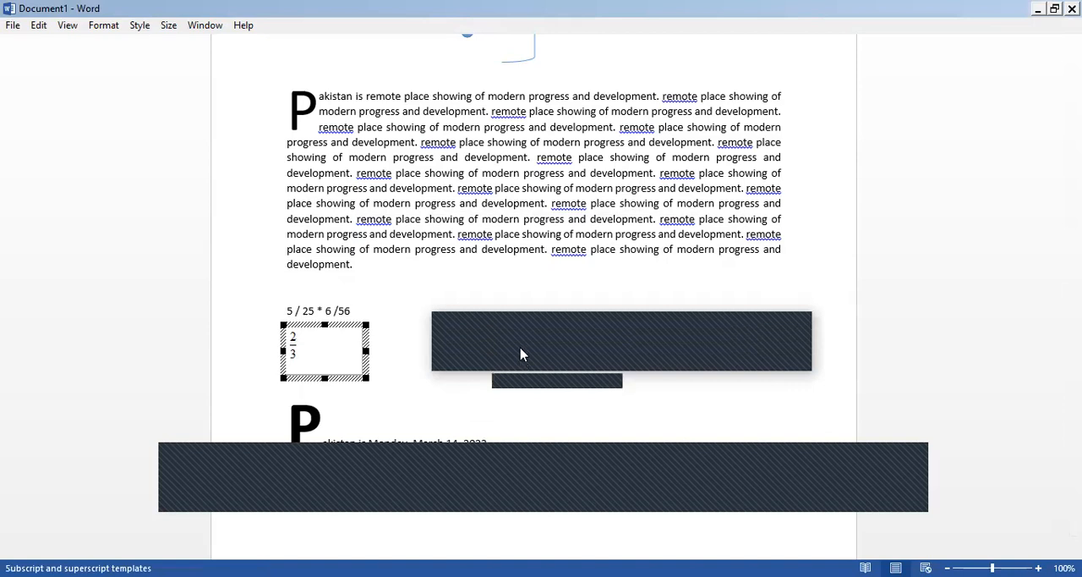
pyautogui.click(509, 354)
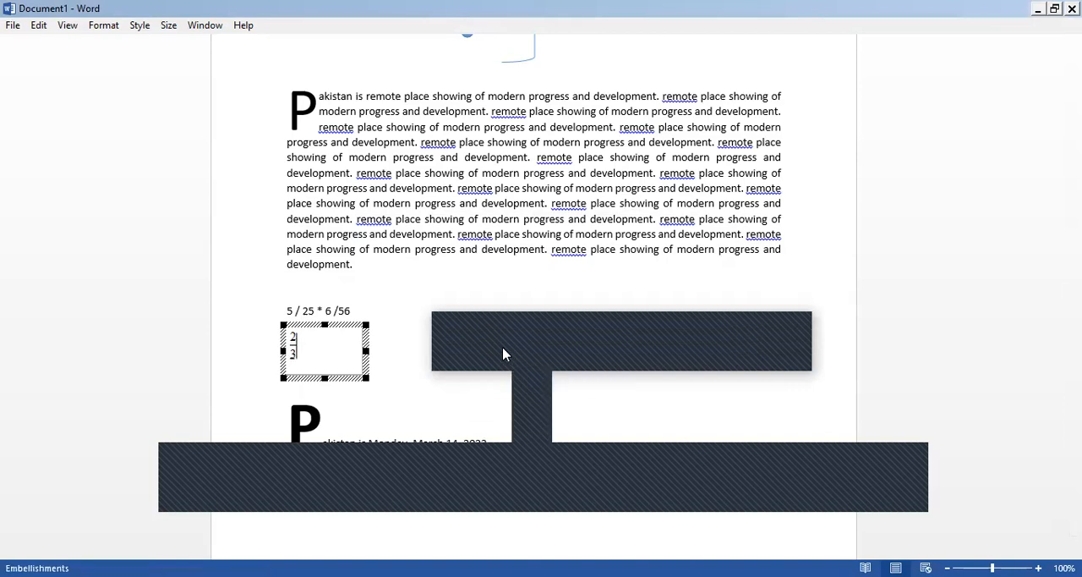
pyautogui.click(451, 341)
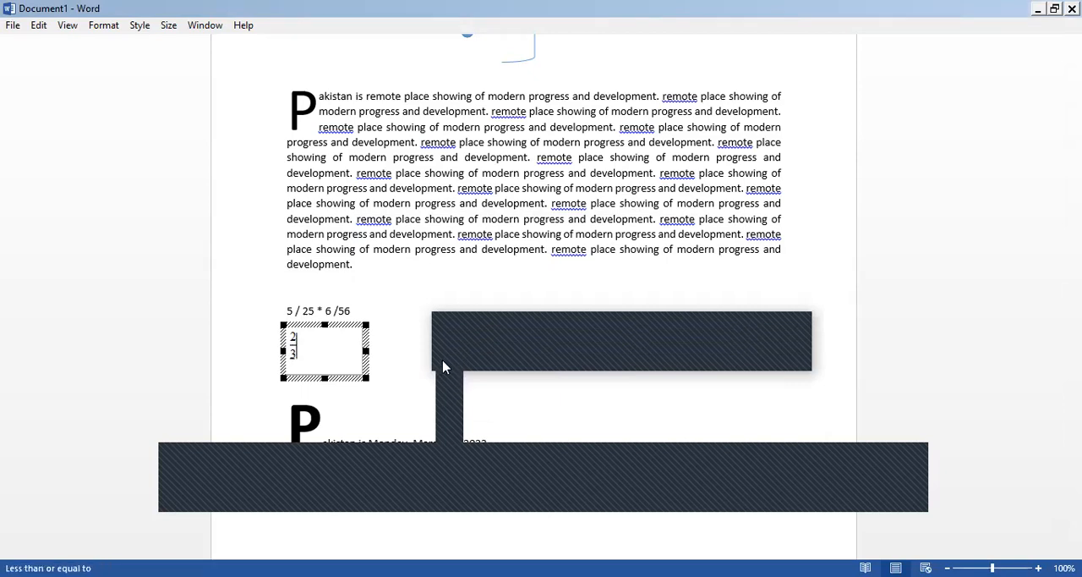
pyautogui.click(443, 367)
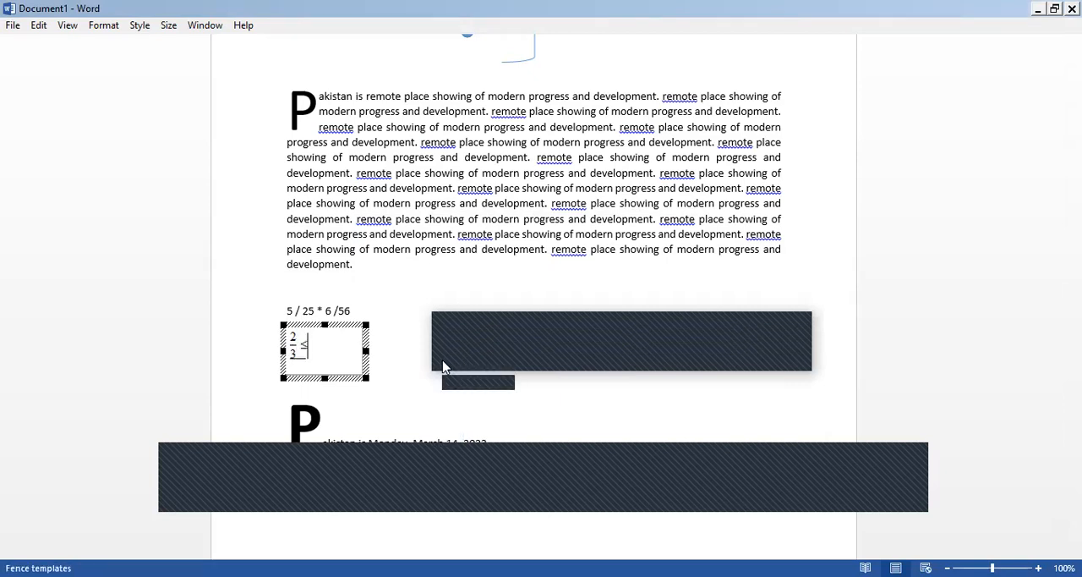
# Complete the equation with a square root containing 65 and return to the document text.
pyautogui.click(500, 365)
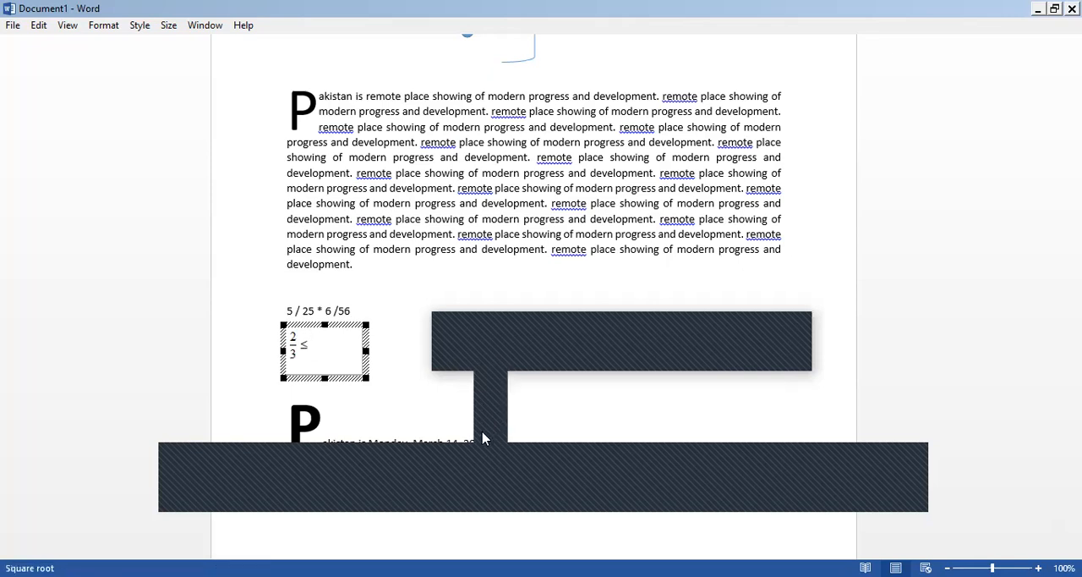
pyautogui.click(484, 436)
pyautogui.write('65')
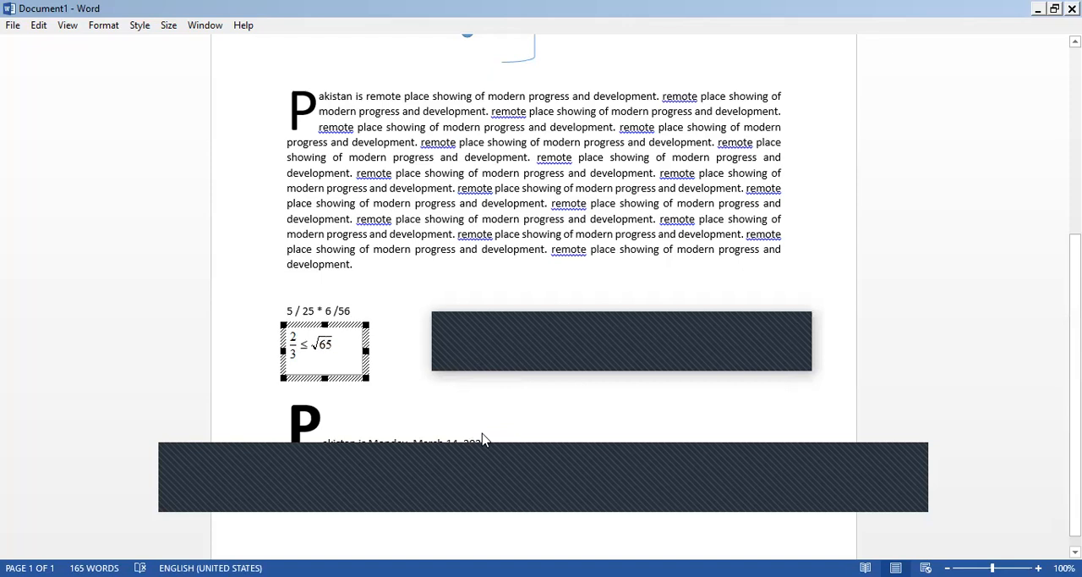
pyautogui.click(573, 457)
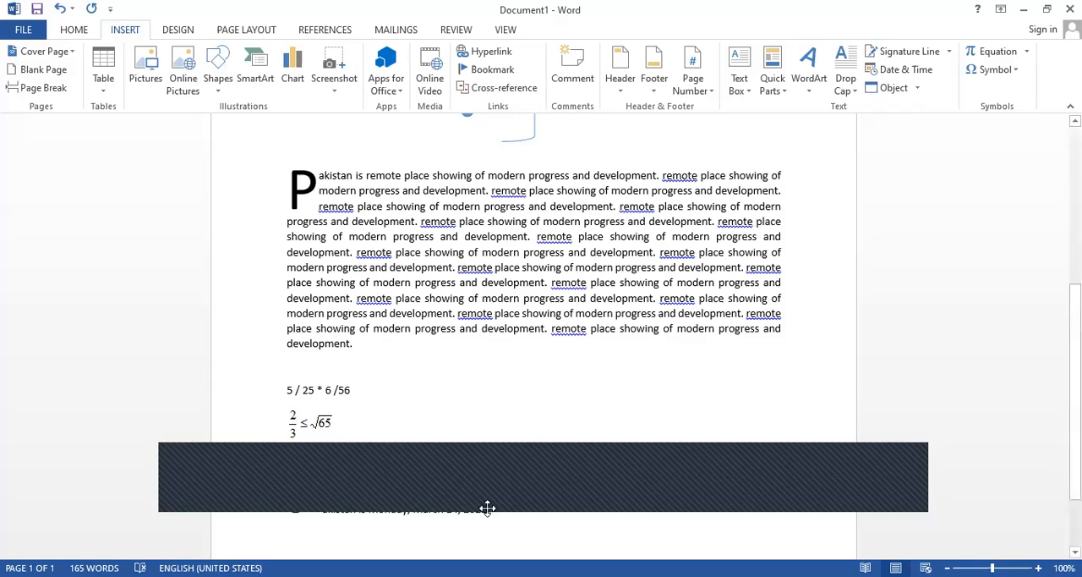
pyautogui.scroll(1, 471, 472)
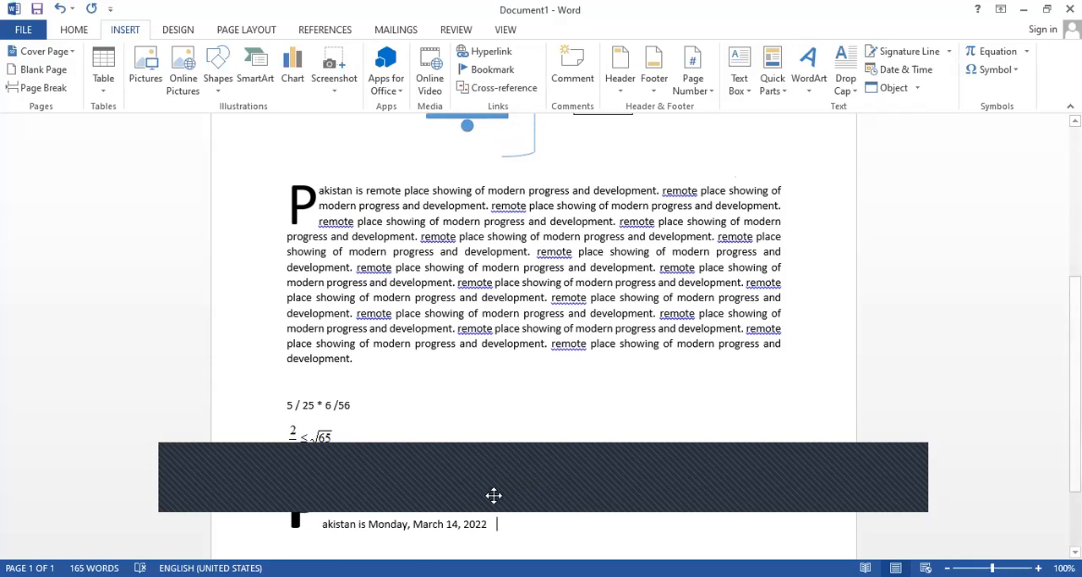